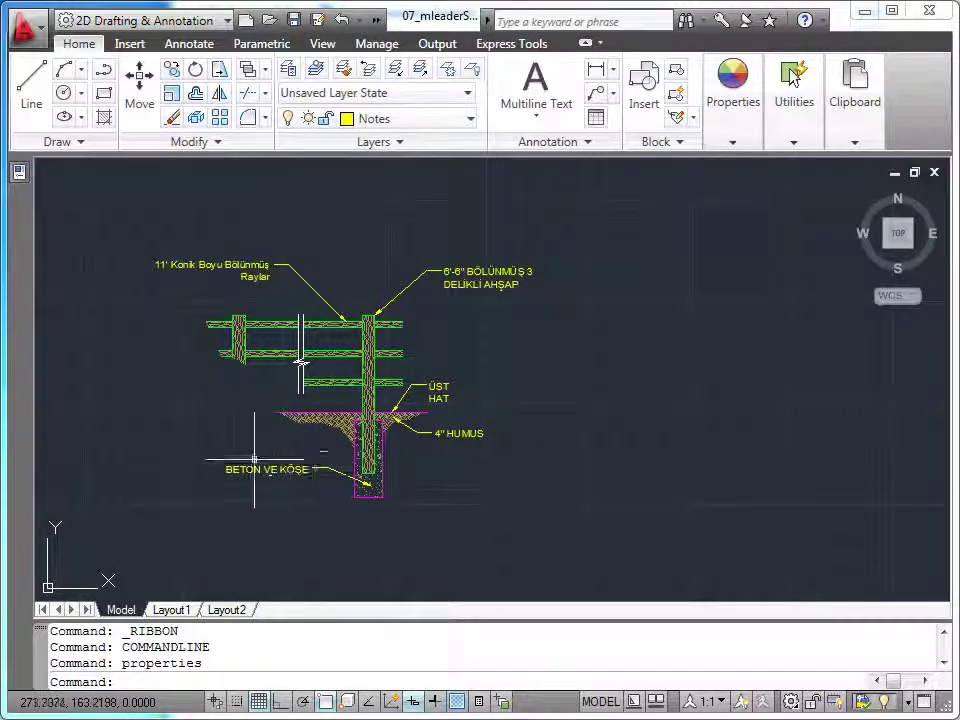
# Zoom in on the fence post detail so labels like BETON VE KÖŞE and 4" HUMUS are readable
pyautogui.scroll(2, 265, 481)
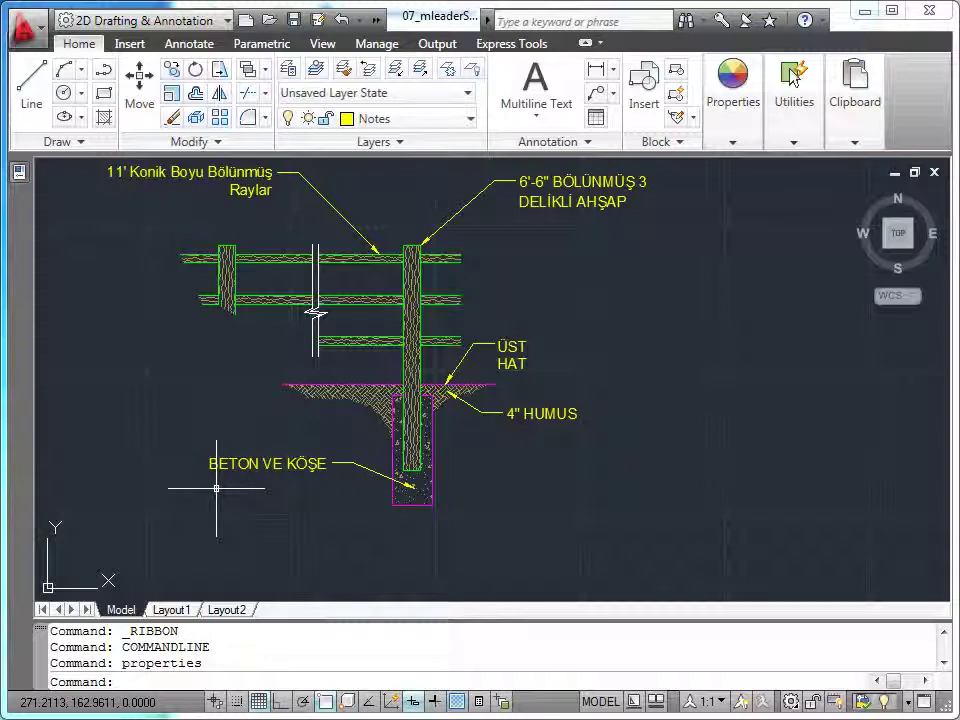
# Add a second line 'derinlik 3m' to the BETON VE KÖŞE multileader text
pyautogui.doubleClick(253, 474)
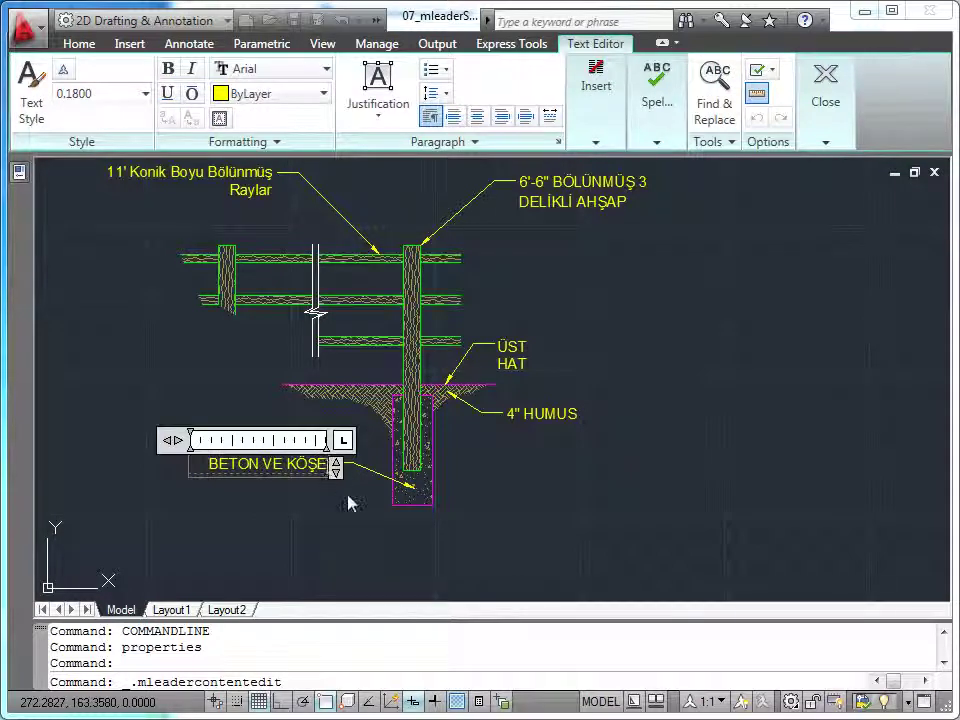
pyautogui.press('Return')
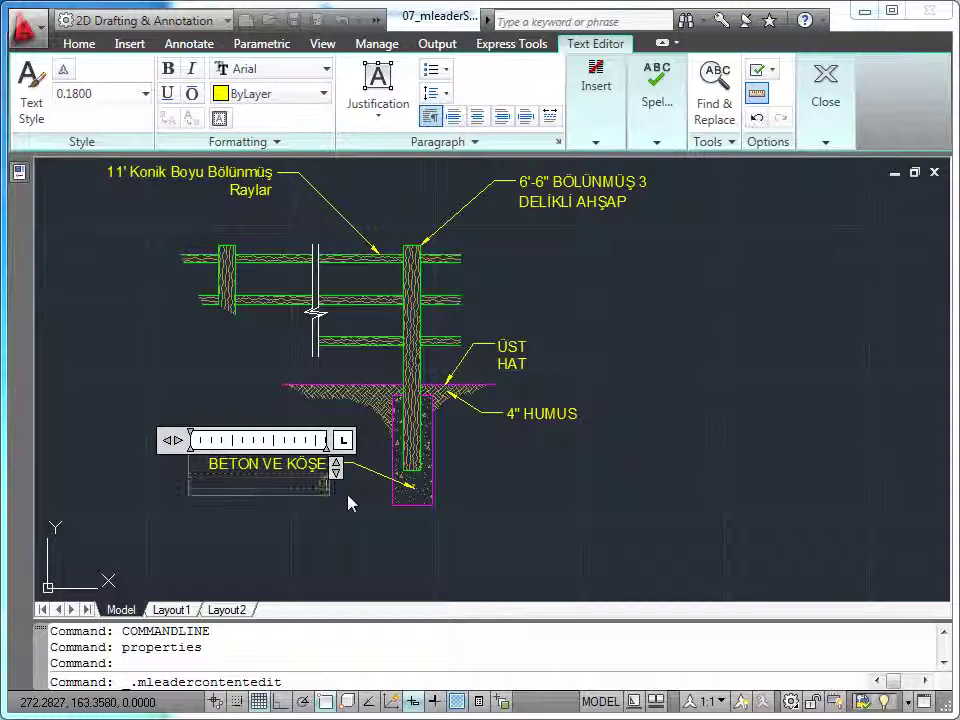
pyautogui.write('erinlik 3m')
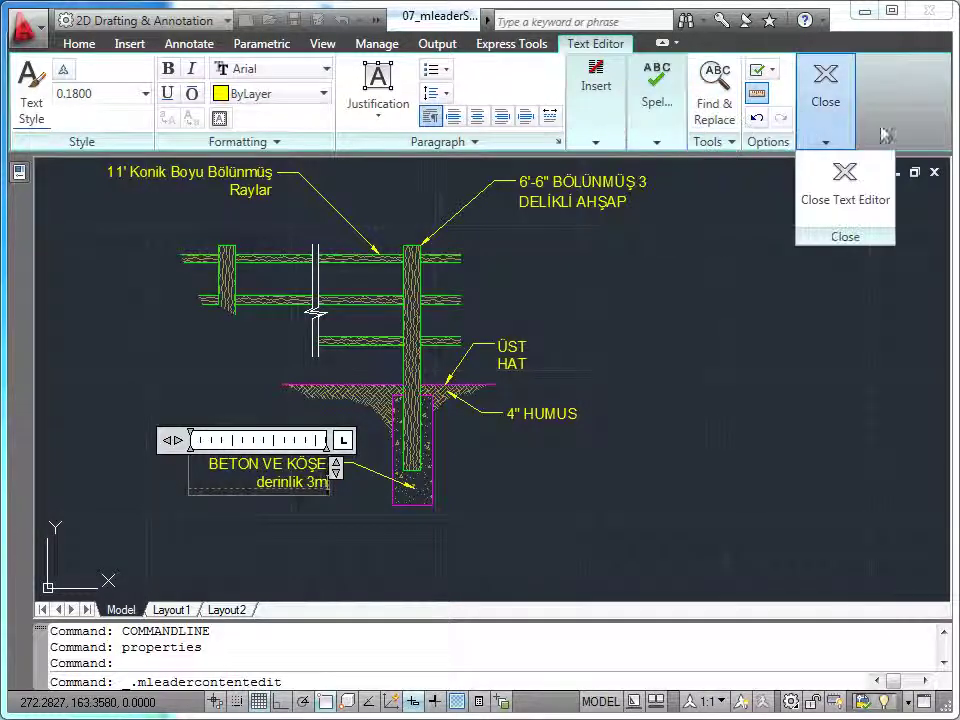
pyautogui.click(363, 542)
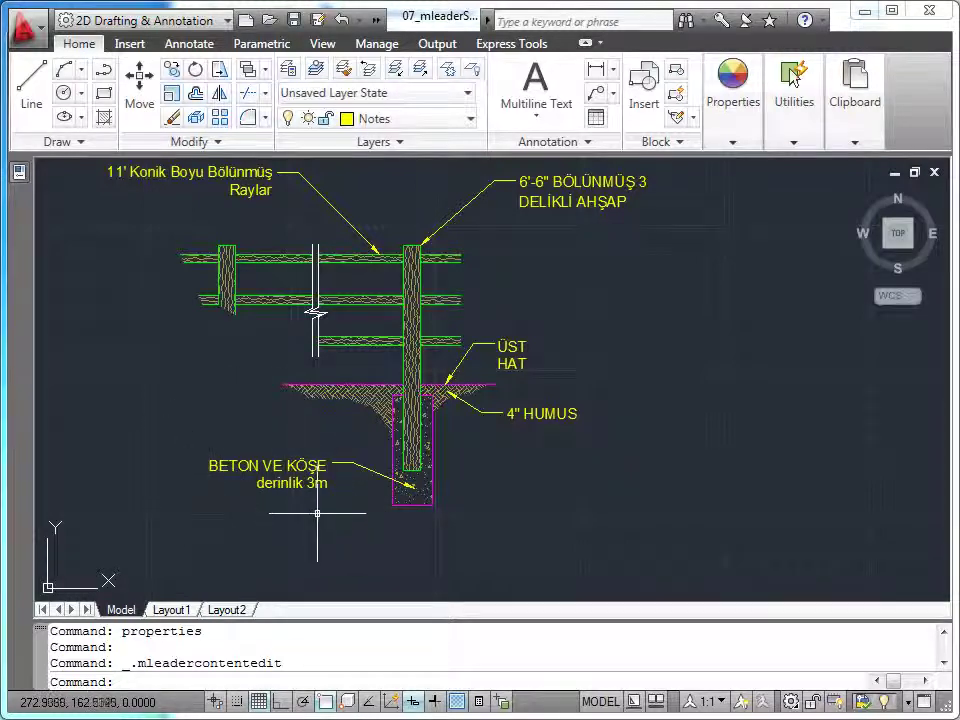
# Stretch the BETON VE KÖŞE label to the right of the post, then undo the last grip edit
pyautogui.click(314, 467)
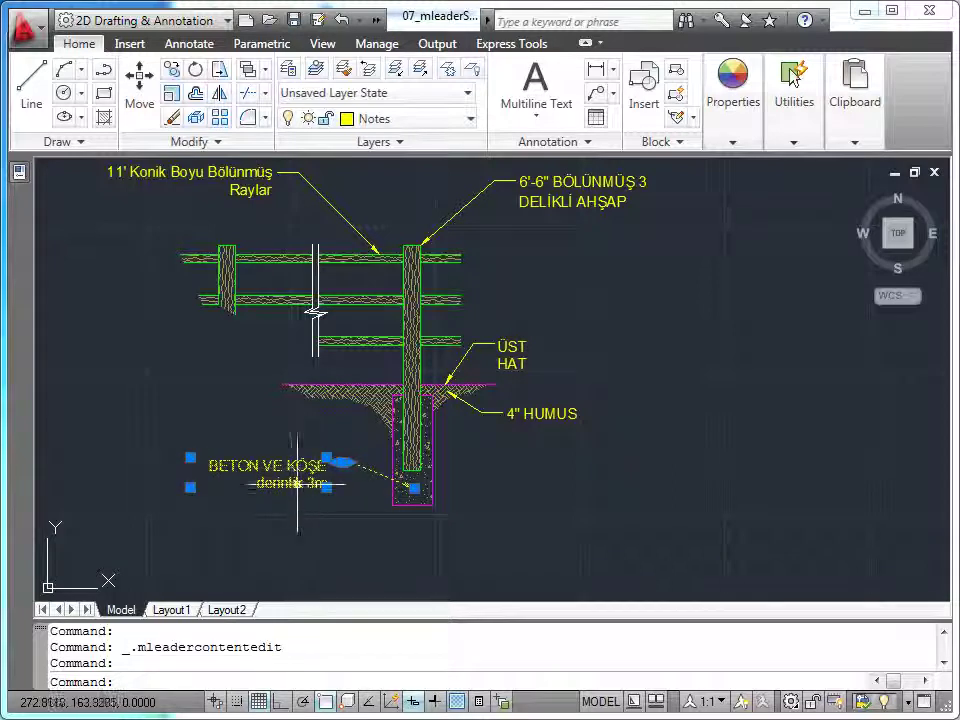
pyautogui.scroll(2, 316, 516)
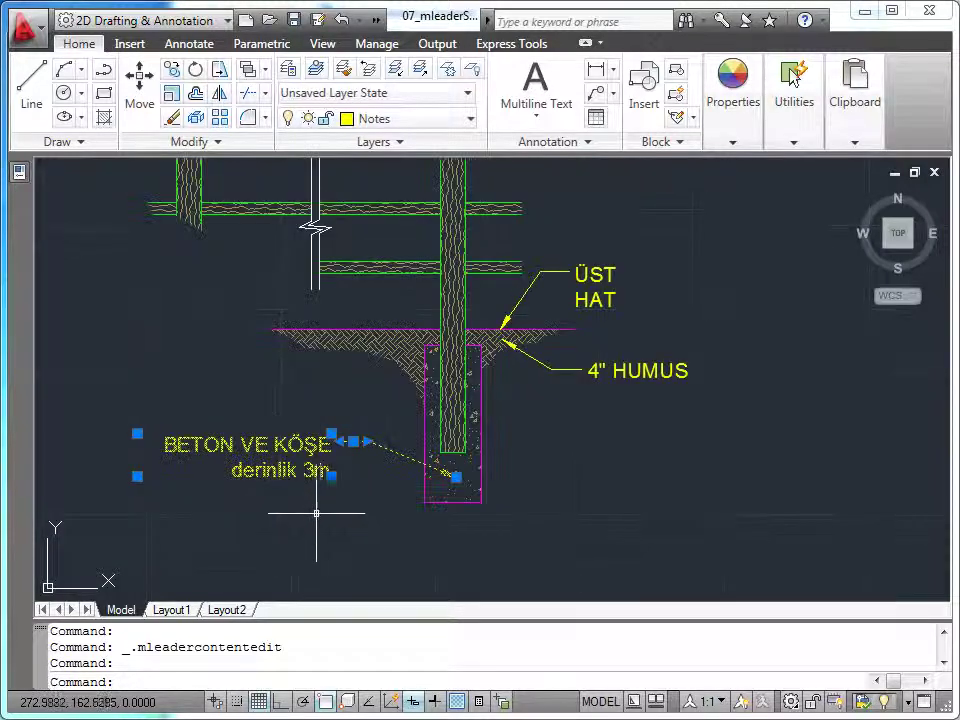
pyautogui.click(331, 434)
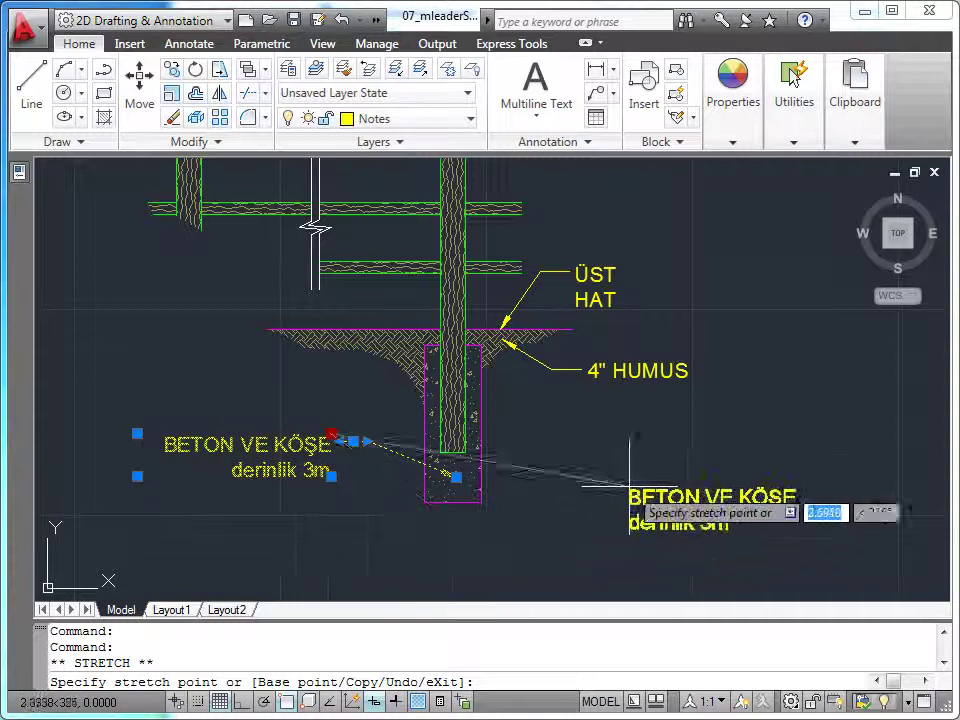
pyautogui.click(629, 434)
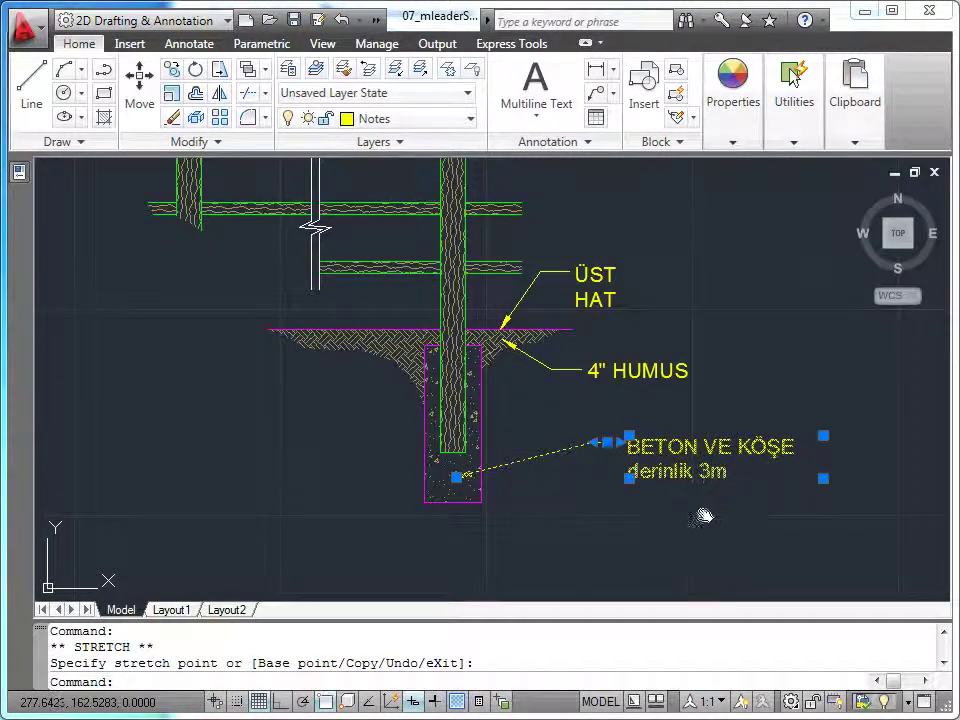
pyautogui.moveTo(705, 513); pyautogui.dragTo(615, 478, button='middle')
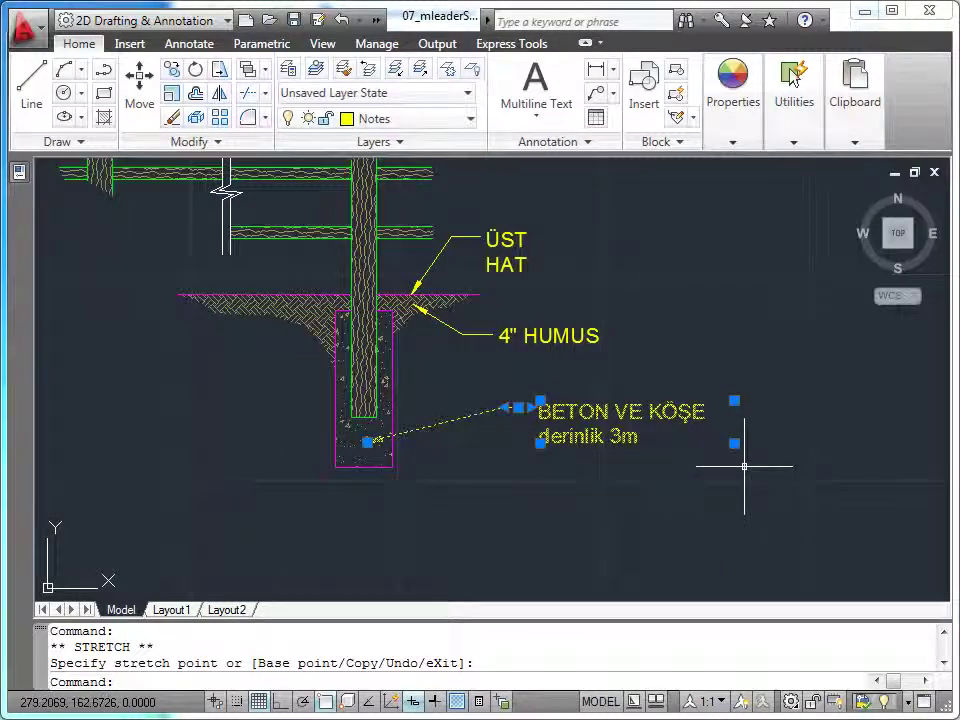
pyautogui.click(734, 400)
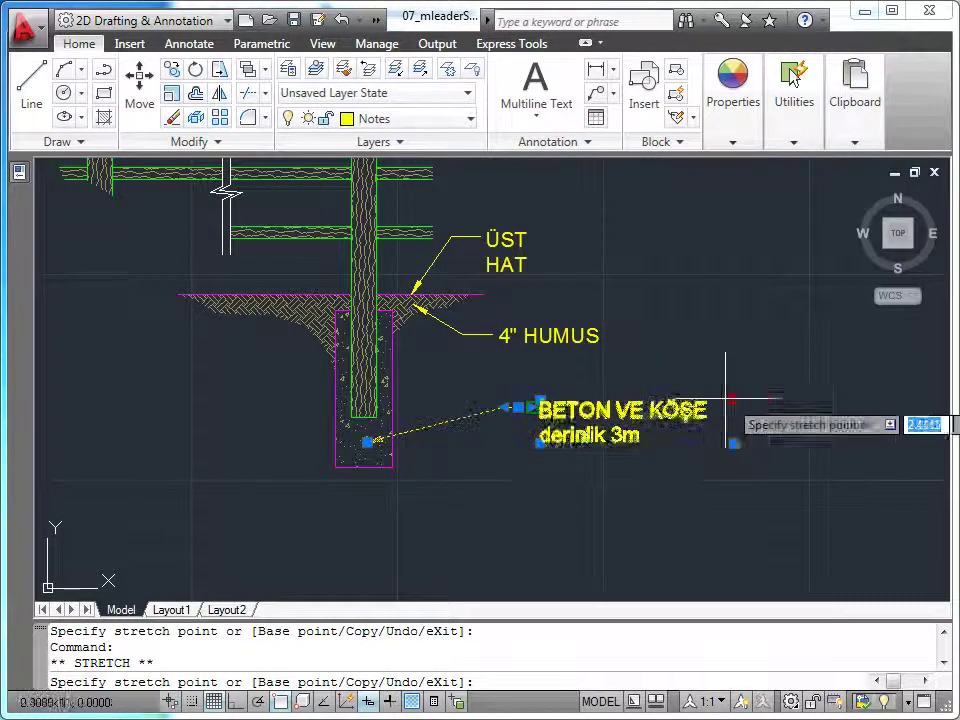
pyautogui.click(648, 404)
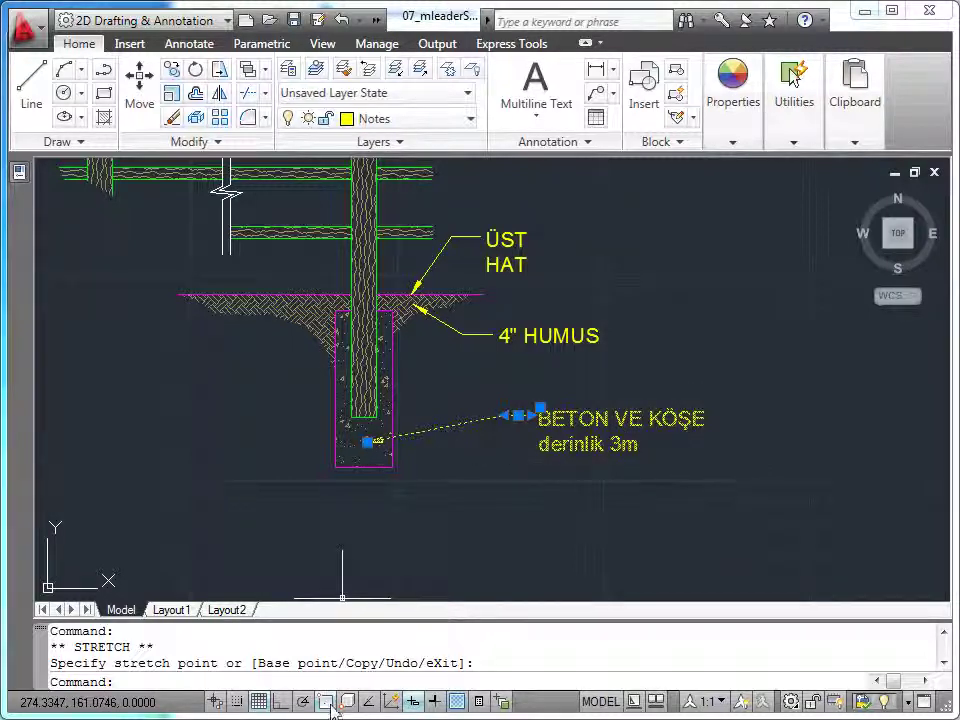
pyautogui.hotkey('ctrl', 'z')
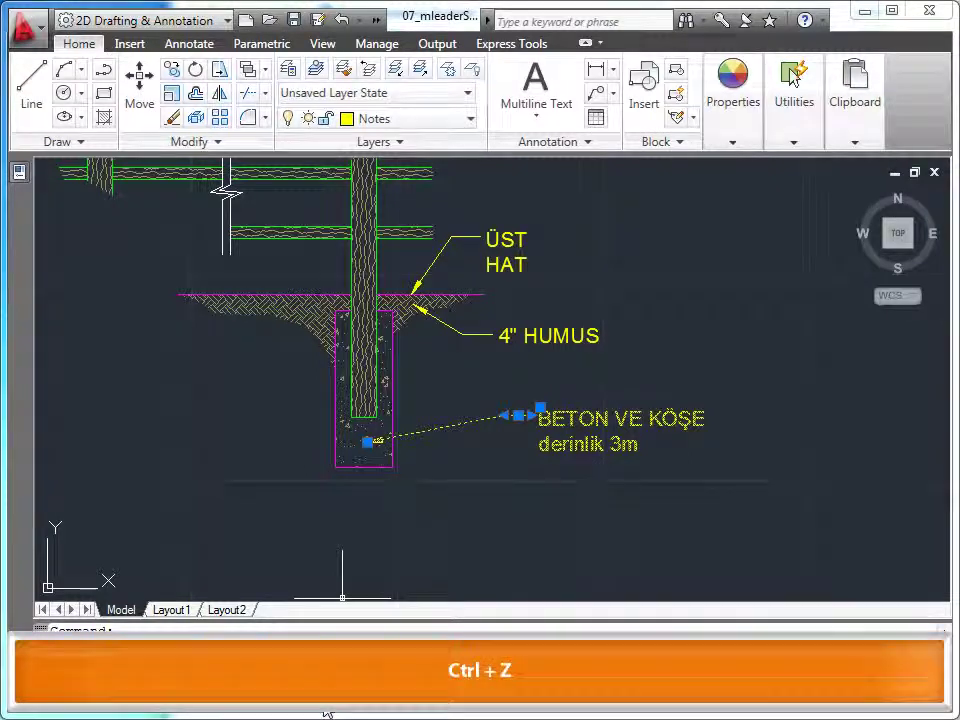
pyautogui.click(342, 30)
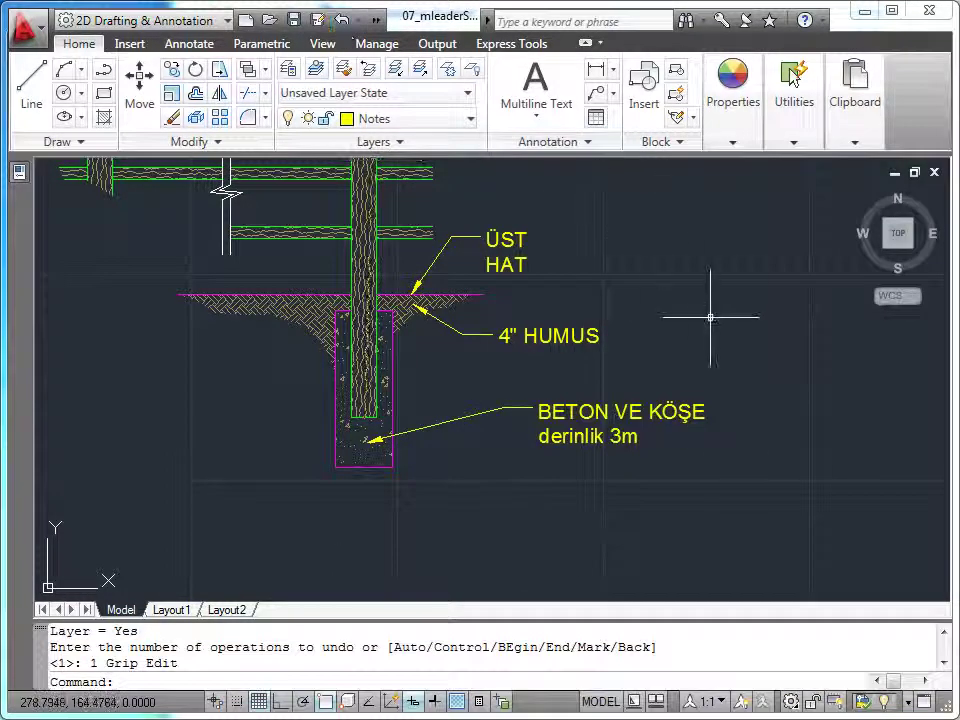
# With Osnap off, narrow the BETON VE KÖŞE text width so each word wraps, leaving the arrowhead unchanged
pyautogui.click(695, 410)
pyautogui.click(730, 406)
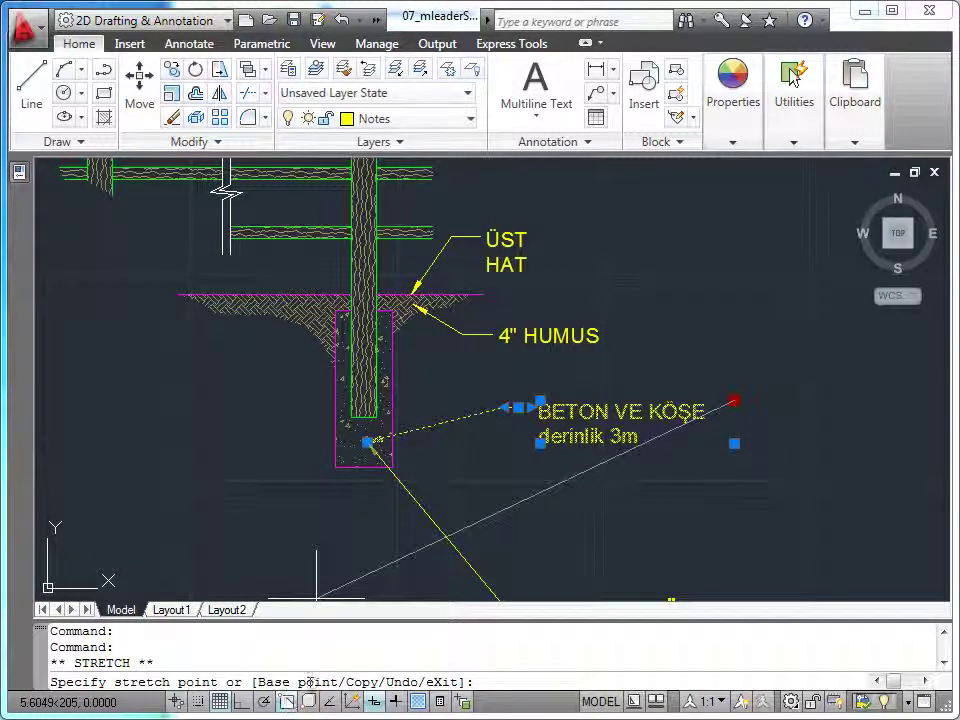
pyautogui.click(286, 701)
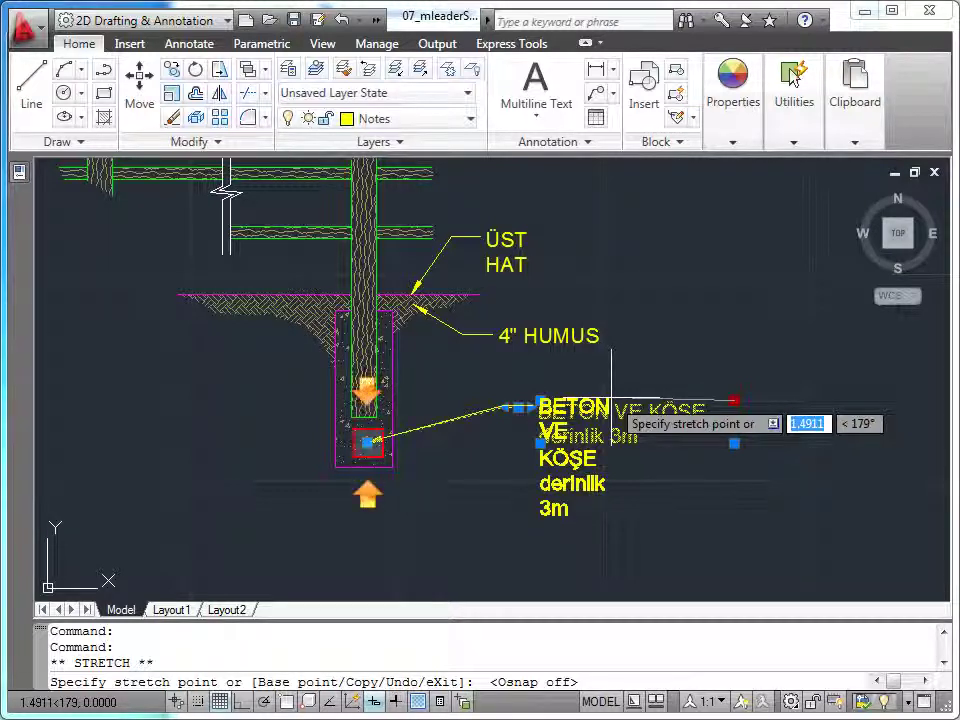
pyautogui.click(610, 398)
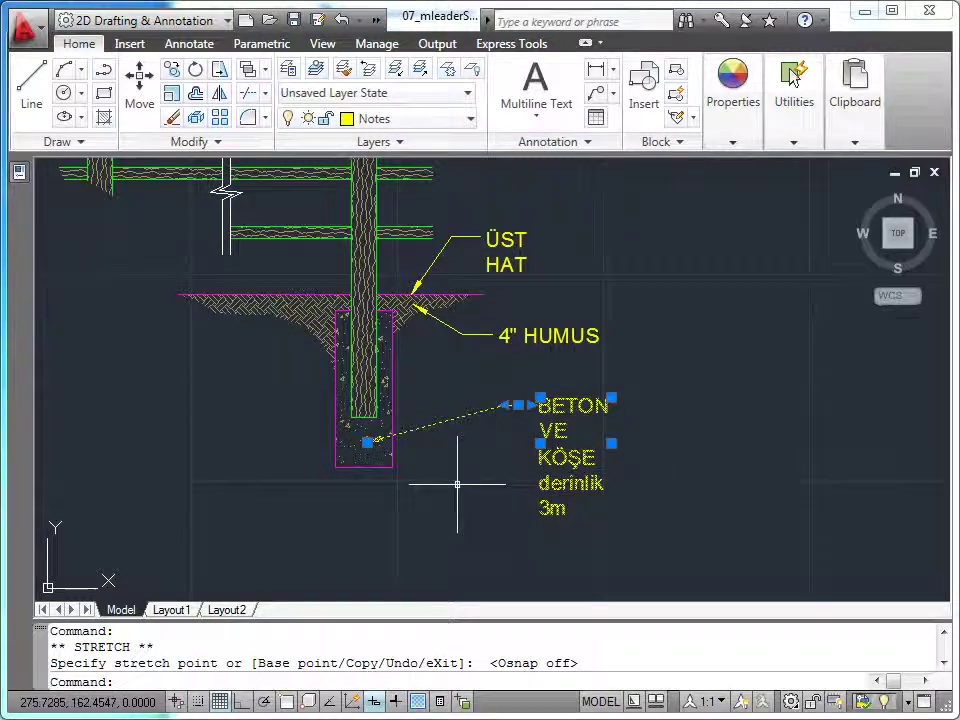
pyautogui.click(367, 441)
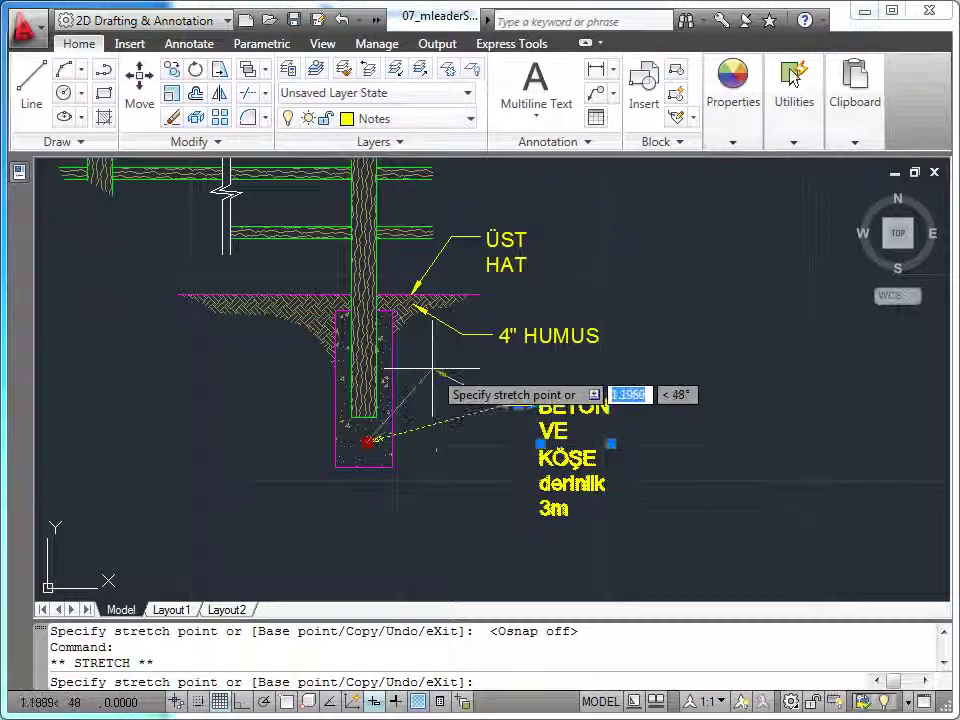
pyautogui.press('Escape')
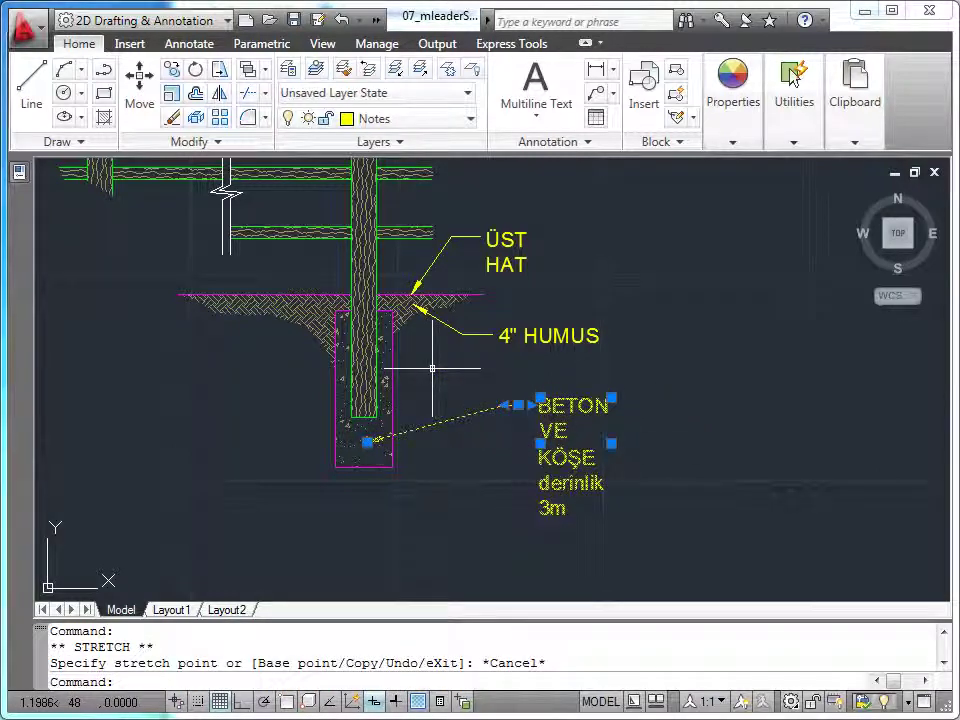
# Move the BETON VE KÖŞE label up and left using its leader landing grip
pyautogui.scroll(2, 519, 434)
pyautogui.scroll(2, 519, 434)
pyautogui.scroll(2, 467, 363)
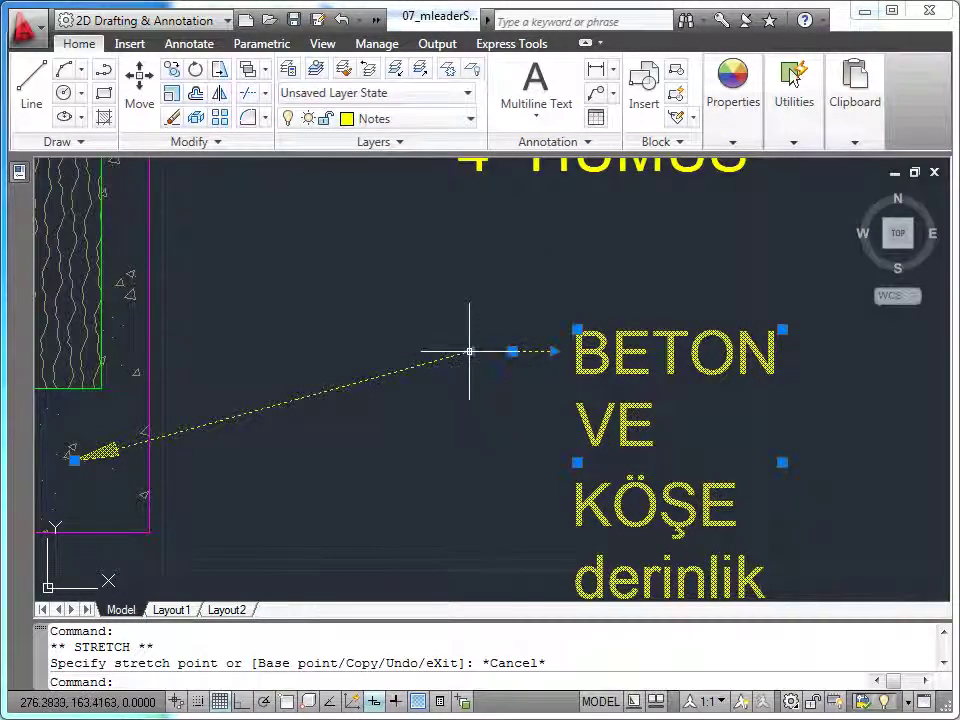
pyautogui.click(469, 351)
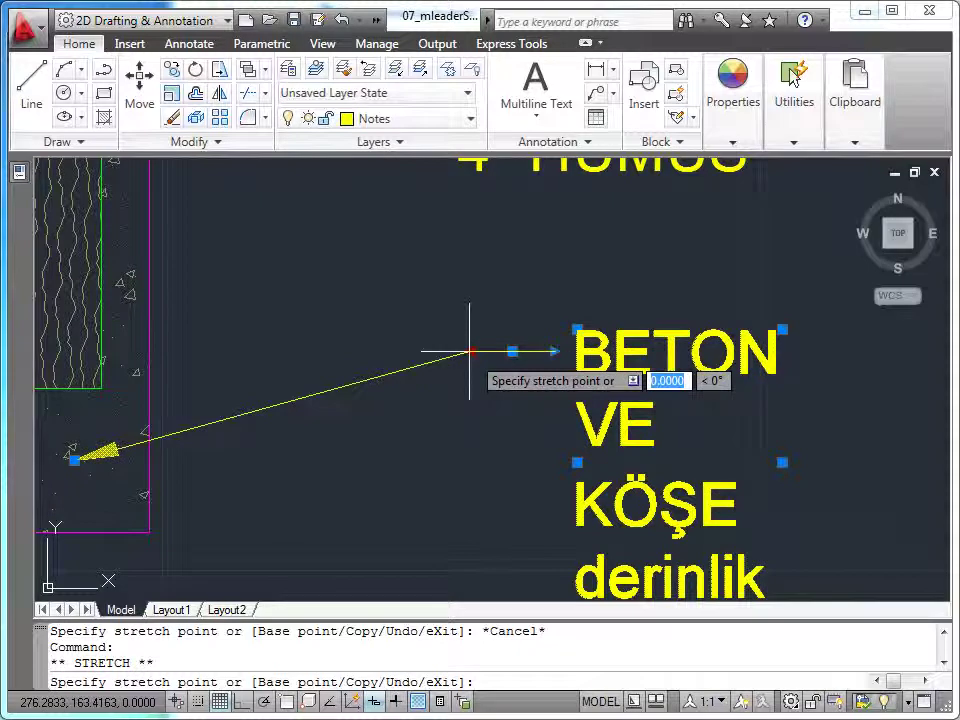
pyautogui.click(401, 351)
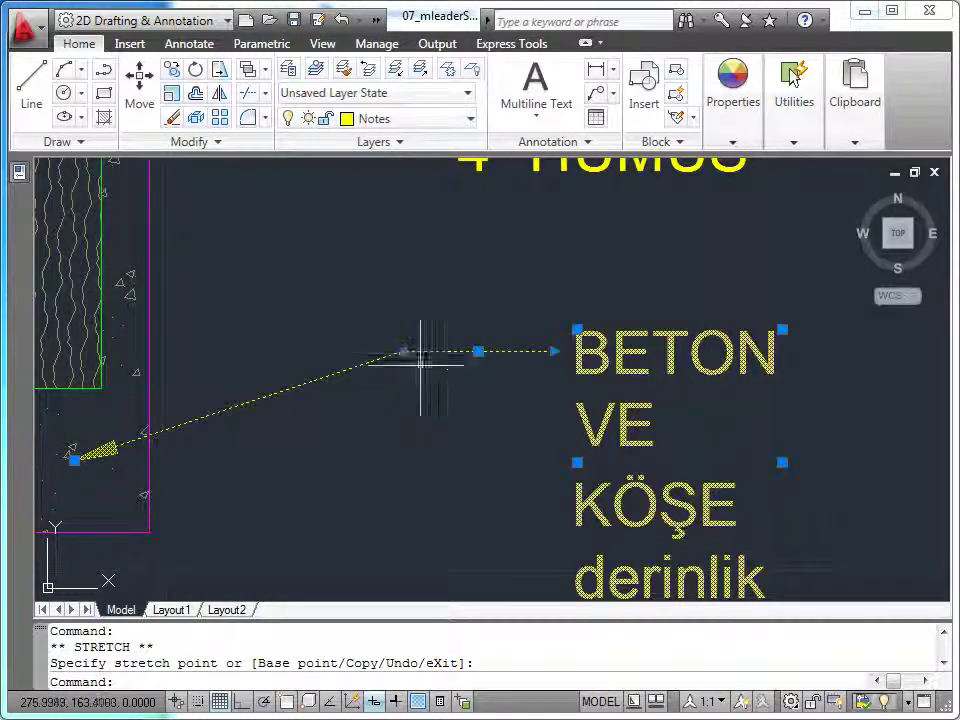
pyautogui.click(478, 350)
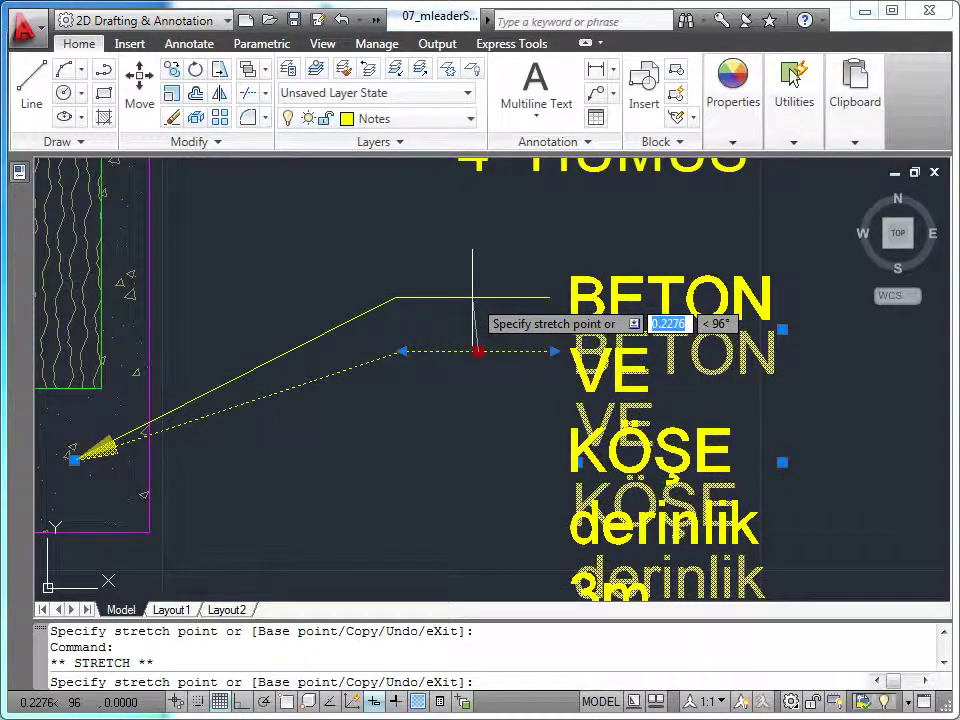
pyautogui.click(472, 297)
# Zoom and pan out to show the whole fence post detail with all five labels, then deselect
pyautogui.scroll(-4, 471, 325)
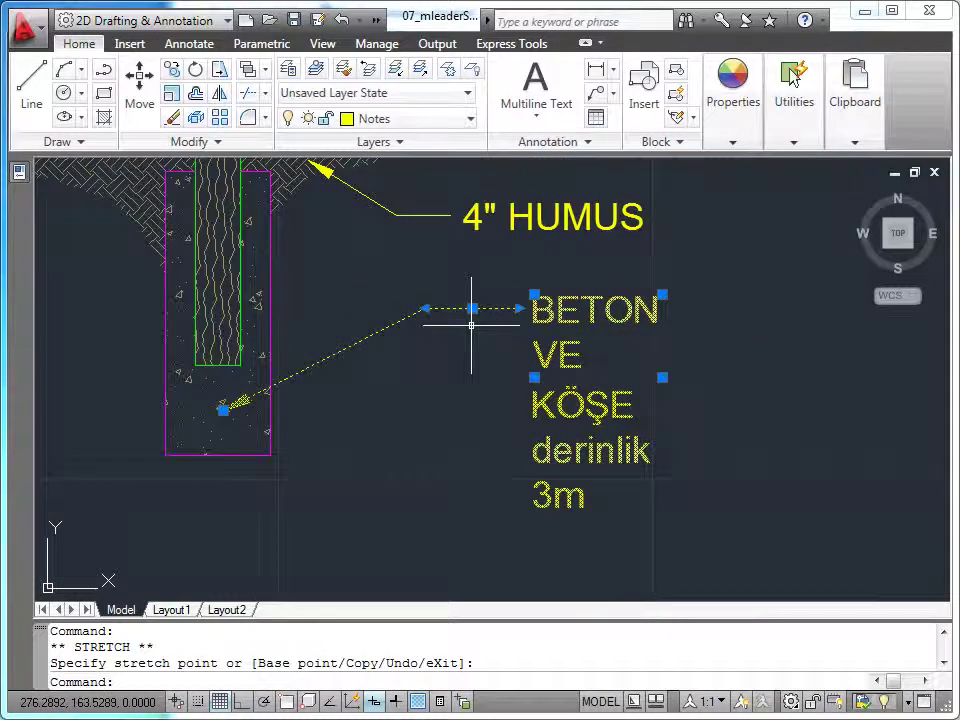
pyautogui.moveTo(472, 325); pyautogui.dragTo(458, 497, button='middle')
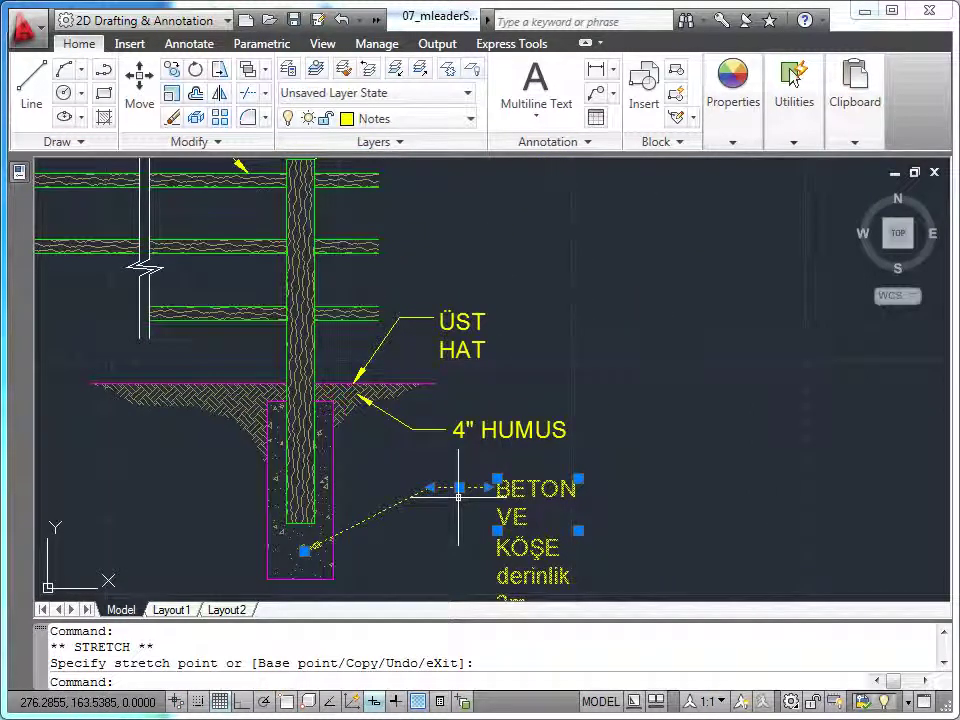
pyautogui.moveTo(499, 386); pyautogui.dragTo(602, 486, button='middle')
pyautogui.moveTo(390, 274)
pyautogui.mouseDown(button='middle')
pyautogui.moveTo(410, 301)
pyautogui.moveTo(439, 392)
pyautogui.moveTo(510, 257)
pyautogui.mouseUp(button='middle')
pyautogui.scroll(-2, 439, 390)
pyautogui.press('Escape')
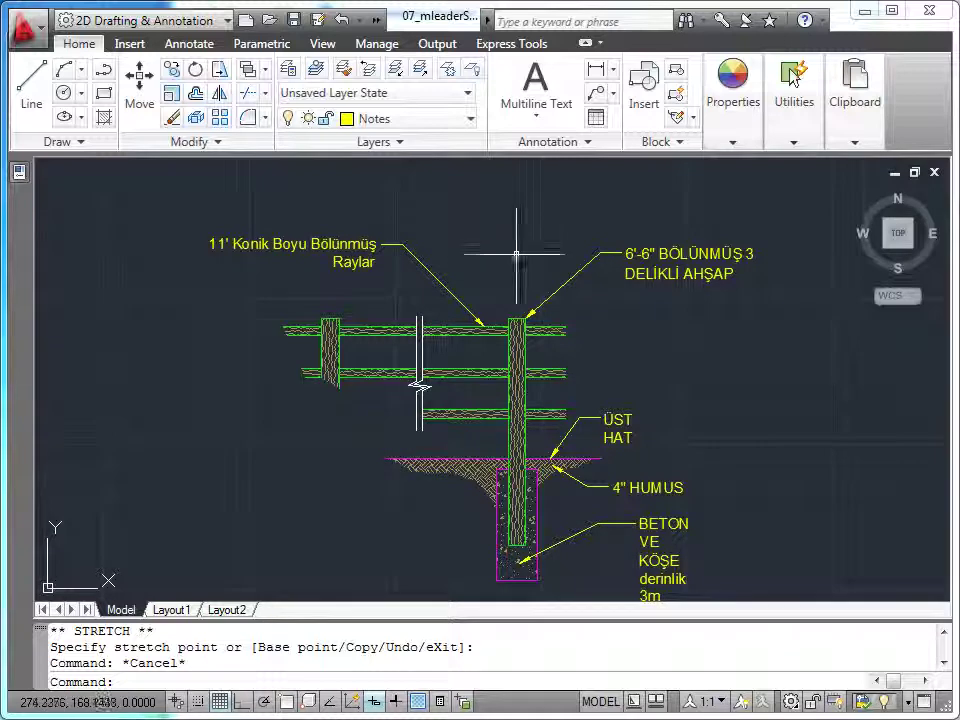
# Add two more leaders to the 11' Konik Boyu Bölünmüş Raylar label pointing at the rails
pyautogui.click(612, 93)
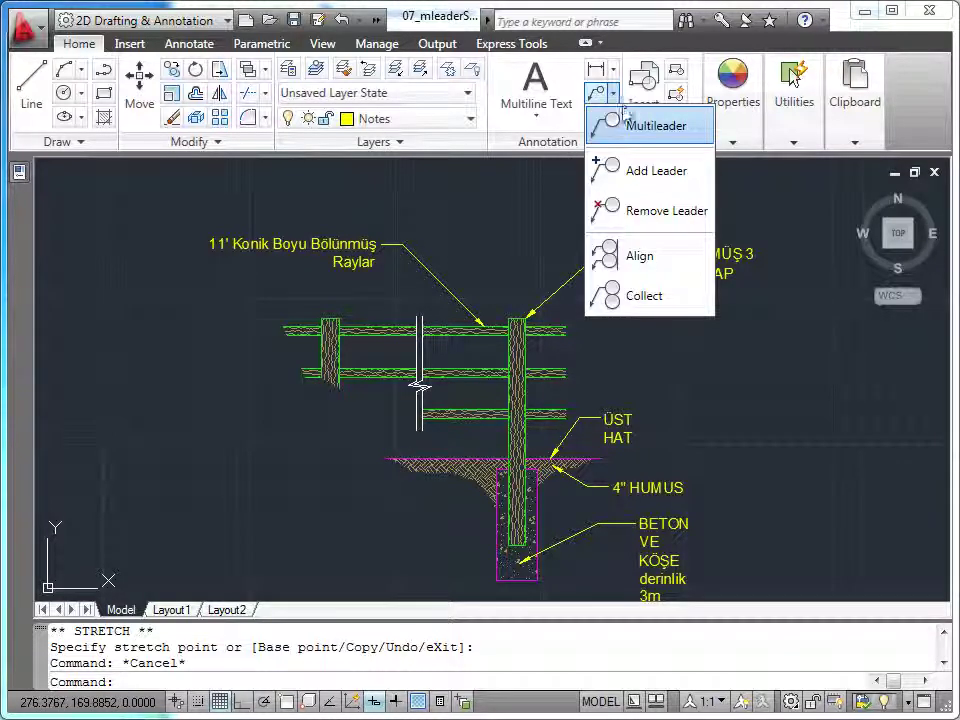
pyautogui.click(652, 172)
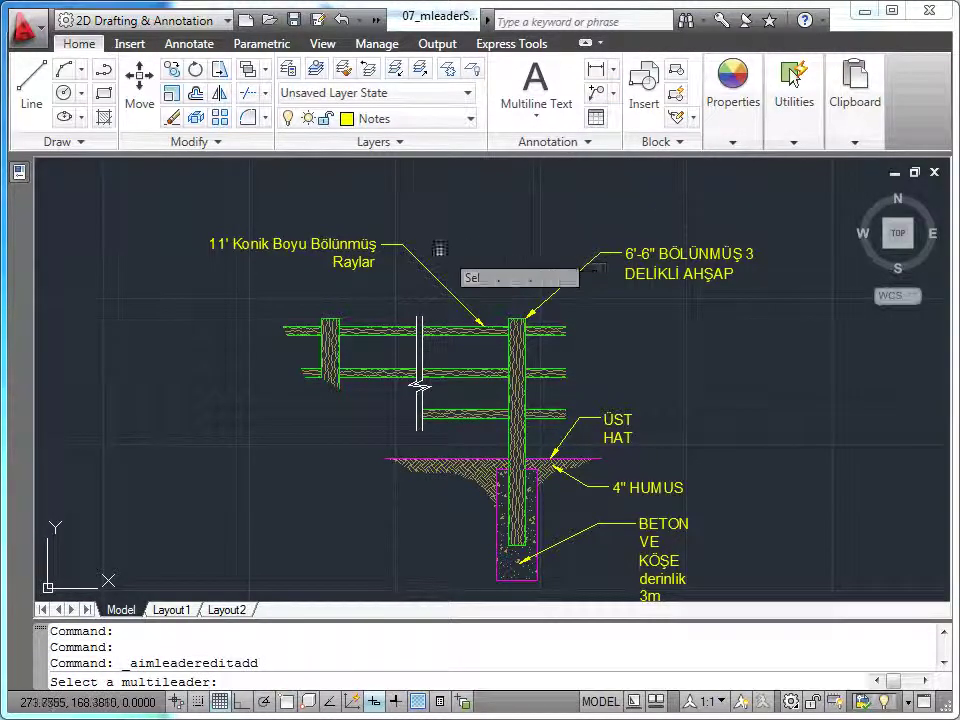
pyautogui.click(331, 243)
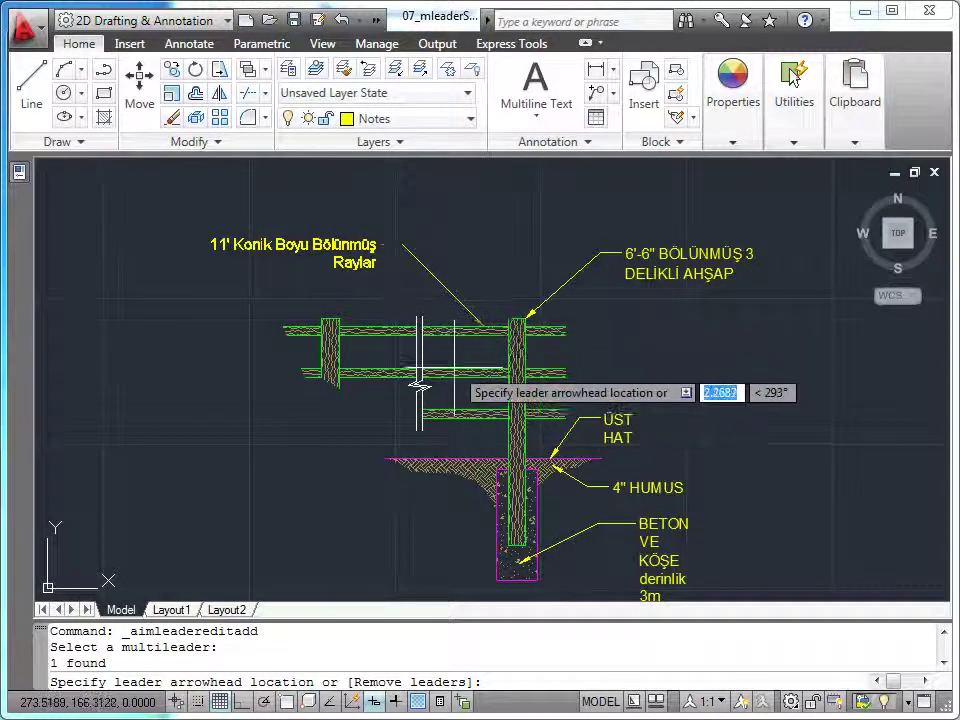
pyautogui.click(480, 325)
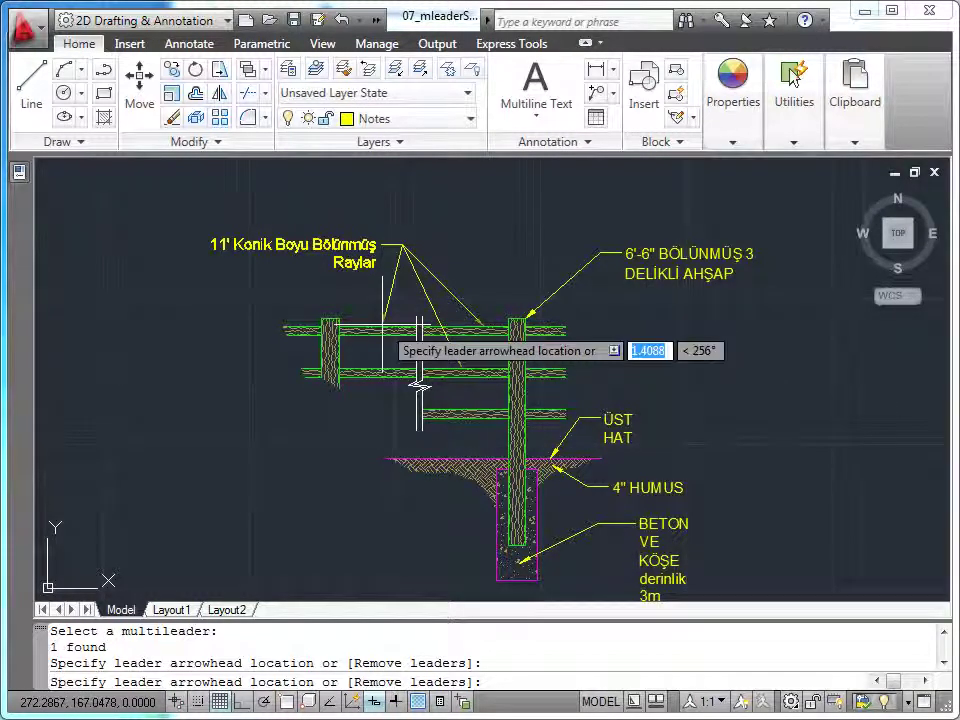
pyautogui.click(382, 325)
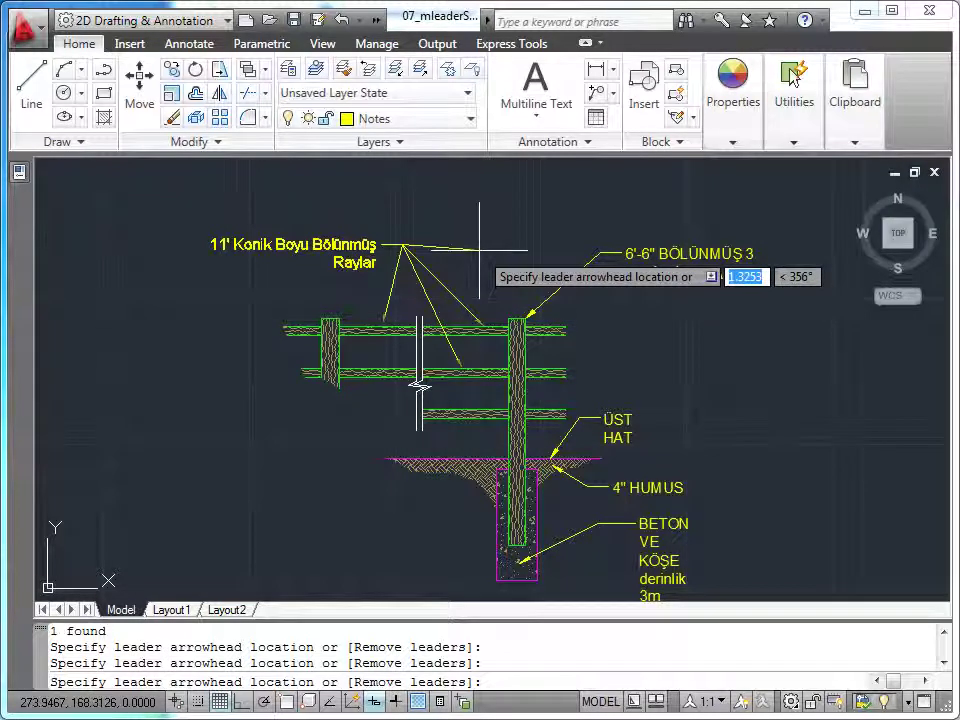
pyautogui.press('Escape')
# Select the rails label and start dragging it rightward, then cancel the move
pyautogui.scroll(2, 469, 257)
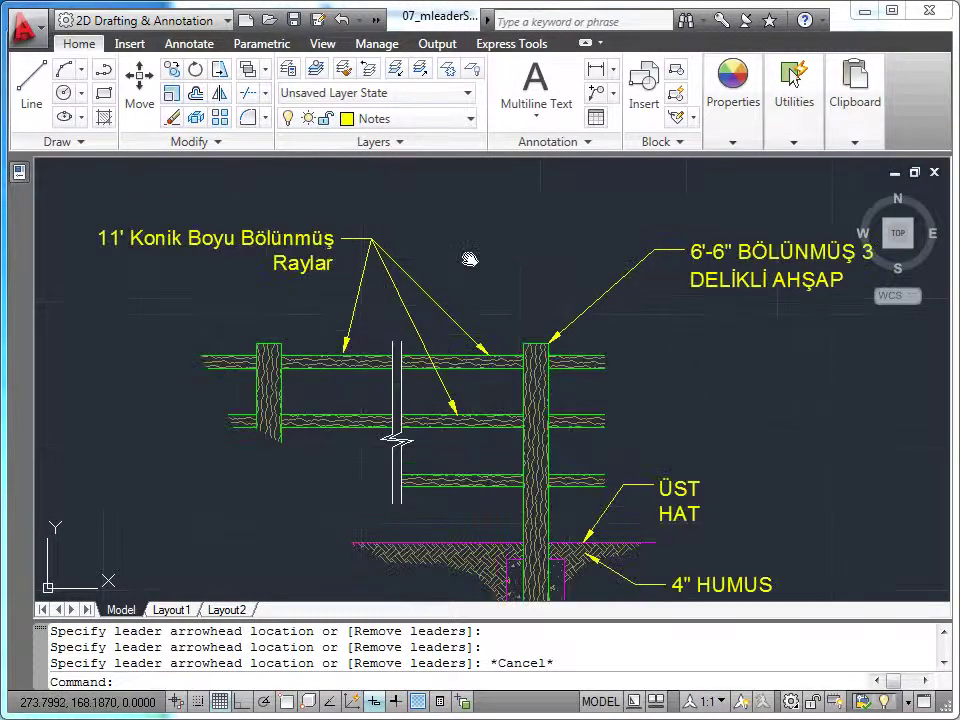
pyautogui.moveTo(469, 257); pyautogui.dragTo(526, 220, button='middle')
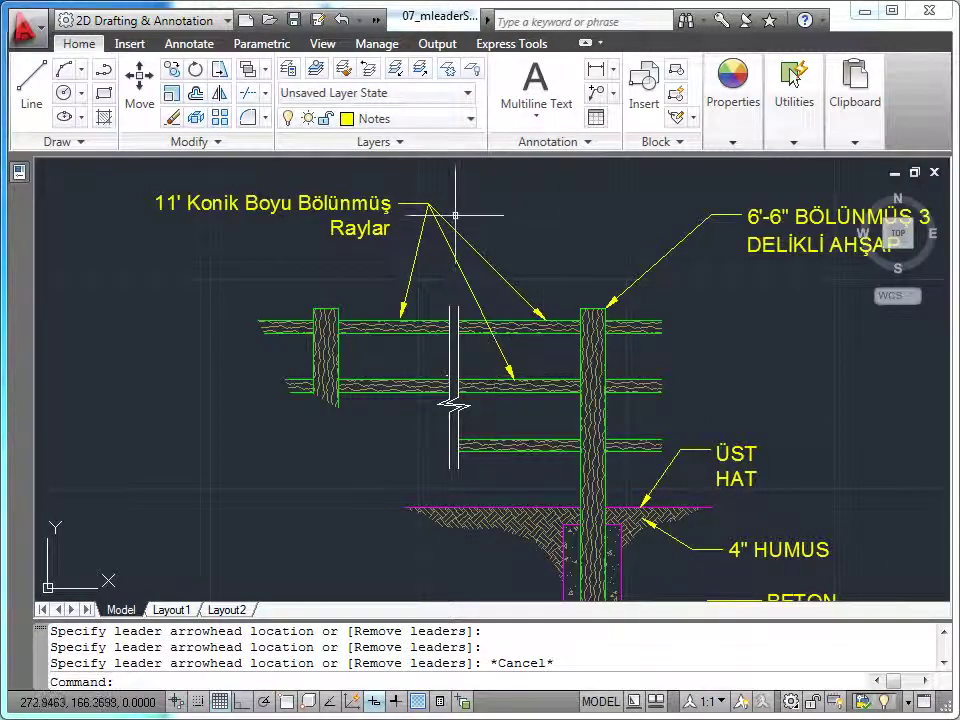
pyautogui.click(356, 203)
pyautogui.click(391, 195)
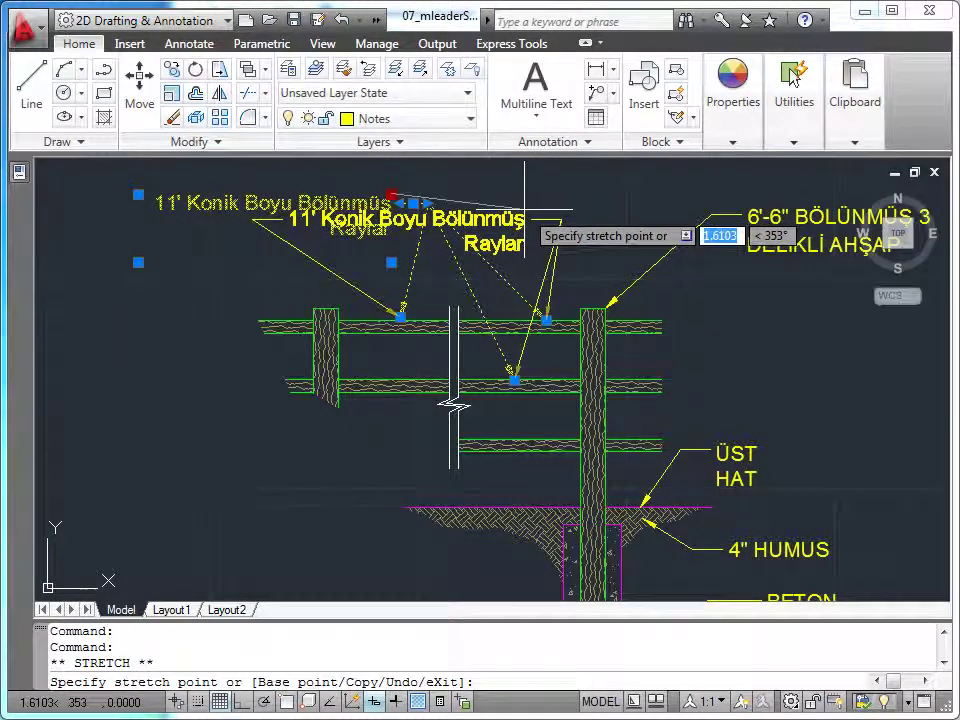
pyautogui.press('Escape')
pyautogui.press('Escape')
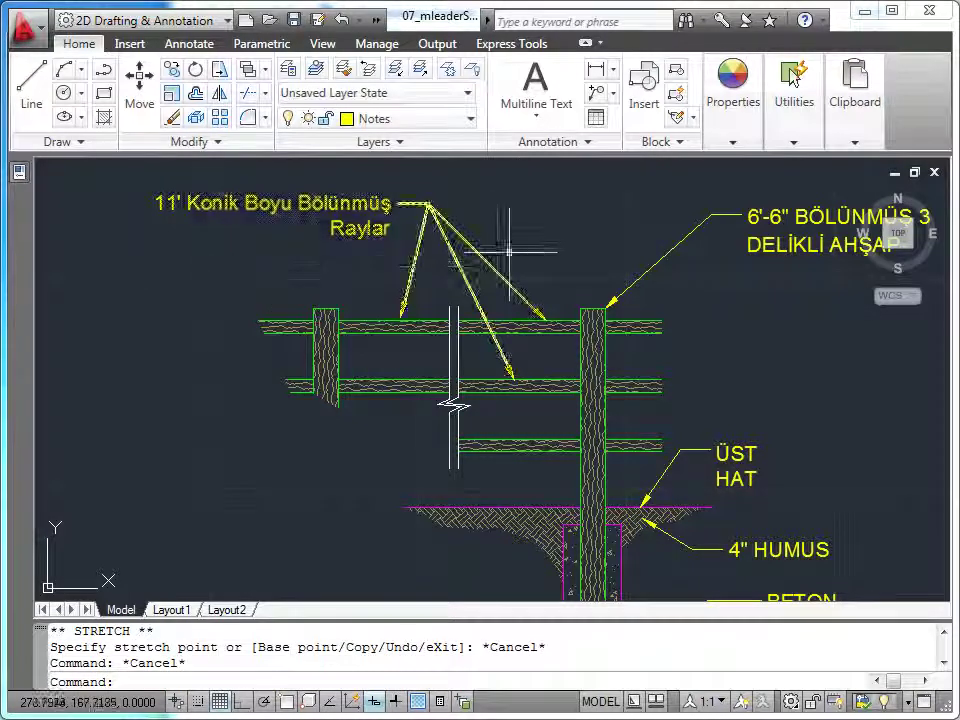
# Remove the leftmost leader from the 11' Konik Boyu Bölünmüş Raylar note, then zoom out to the full detail
pyautogui.click(616, 98)
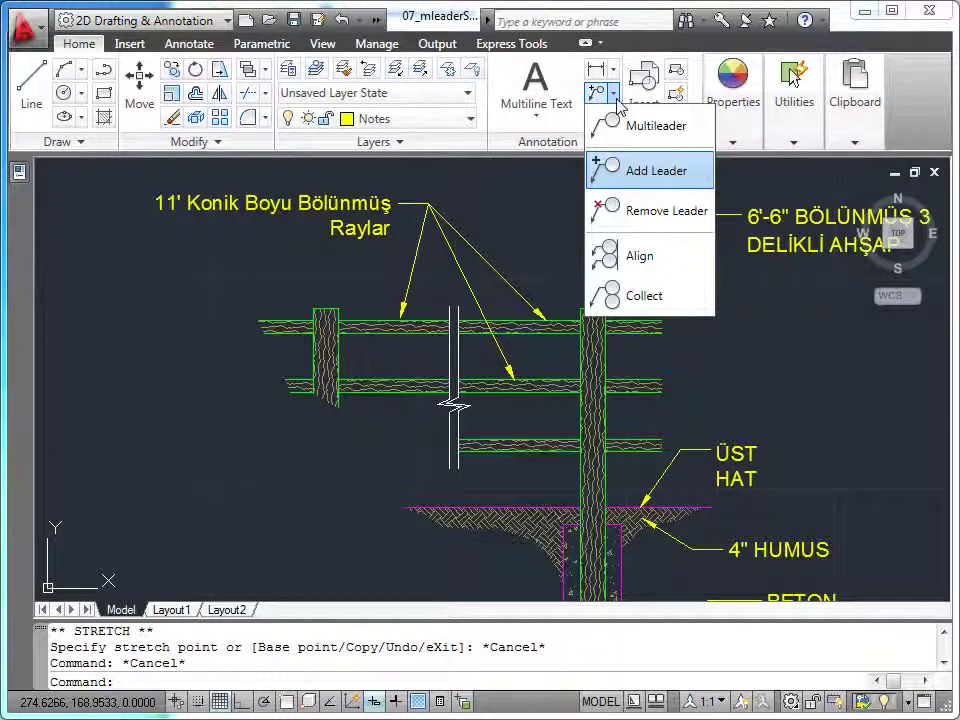
pyautogui.click(632, 210)
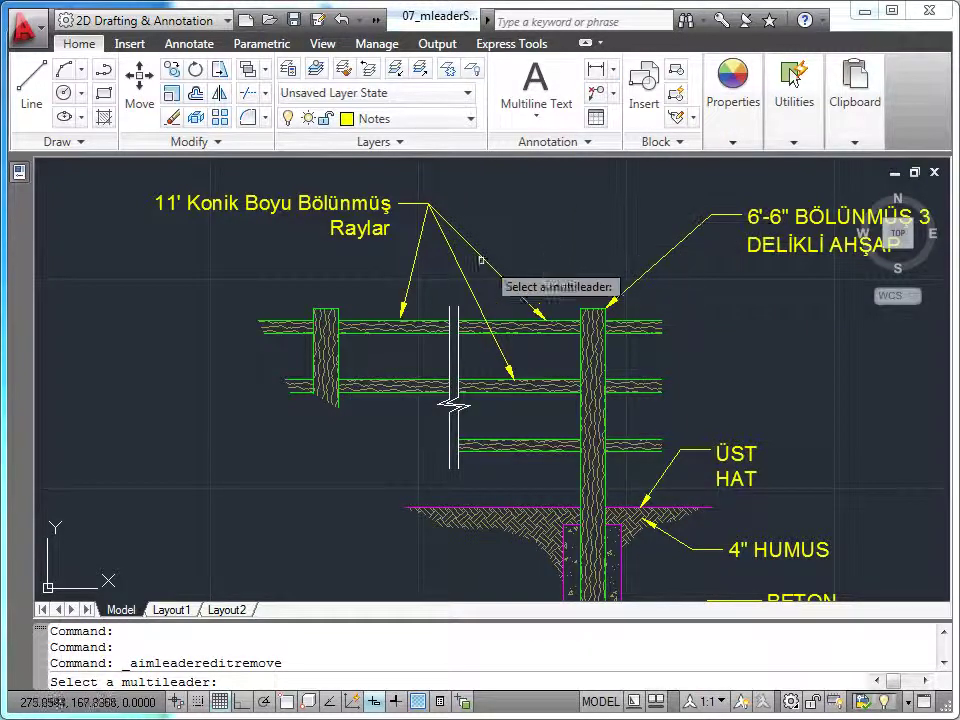
pyautogui.click(416, 248)
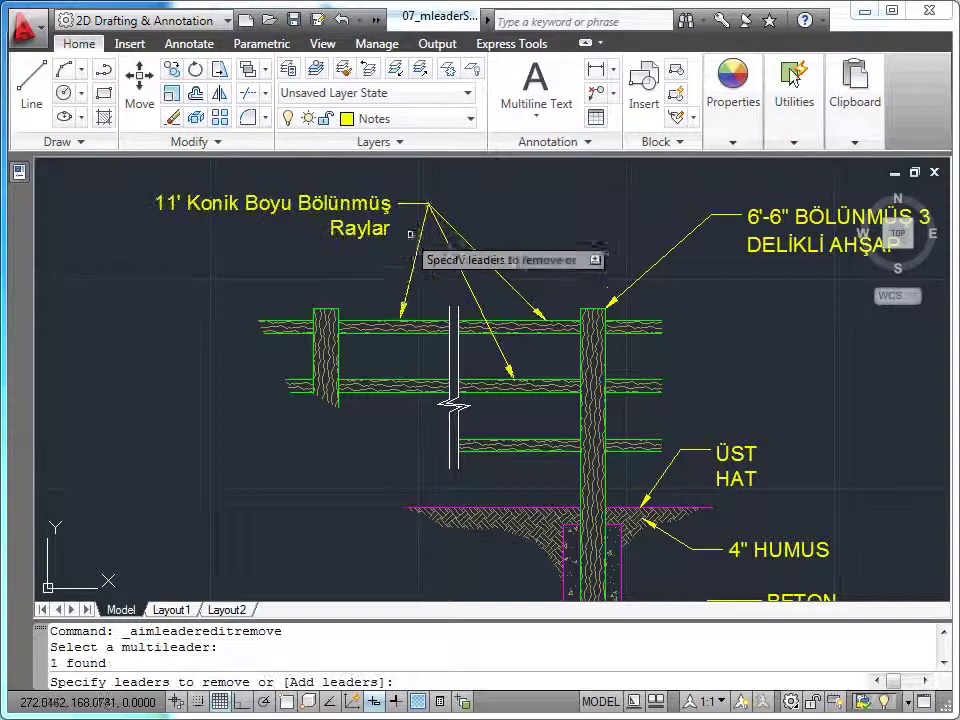
pyautogui.press('Return')
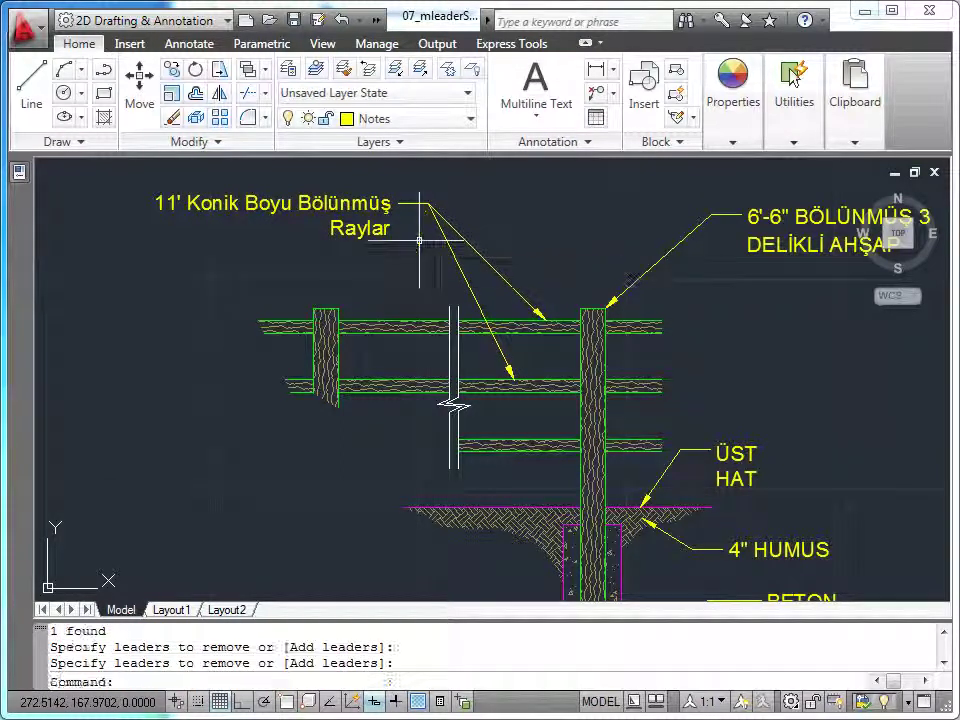
pyautogui.scroll(-2, 419, 240)
pyautogui.moveTo(689, 332)
pyautogui.mouseDown(button='middle')
pyautogui.moveTo(643, 340)
pyautogui.moveTo(572, 321)
pyautogui.mouseUp(button='middle')
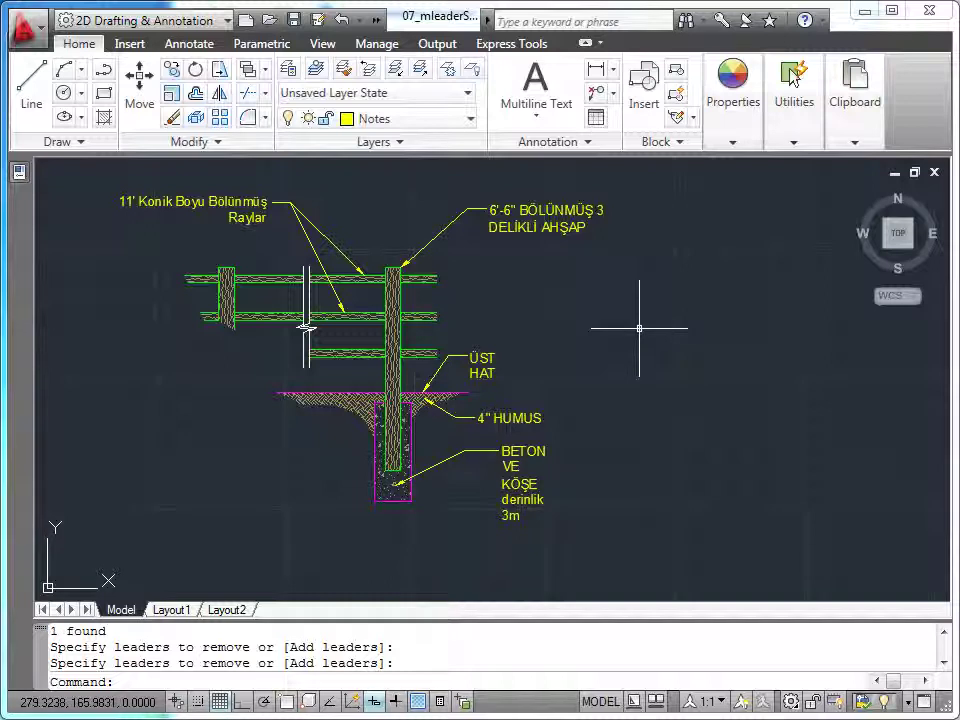
# Align the four right-side multileaders vertically on the 4" HUMUS leader using Align with Ortho on
pyautogui.click(614, 93)
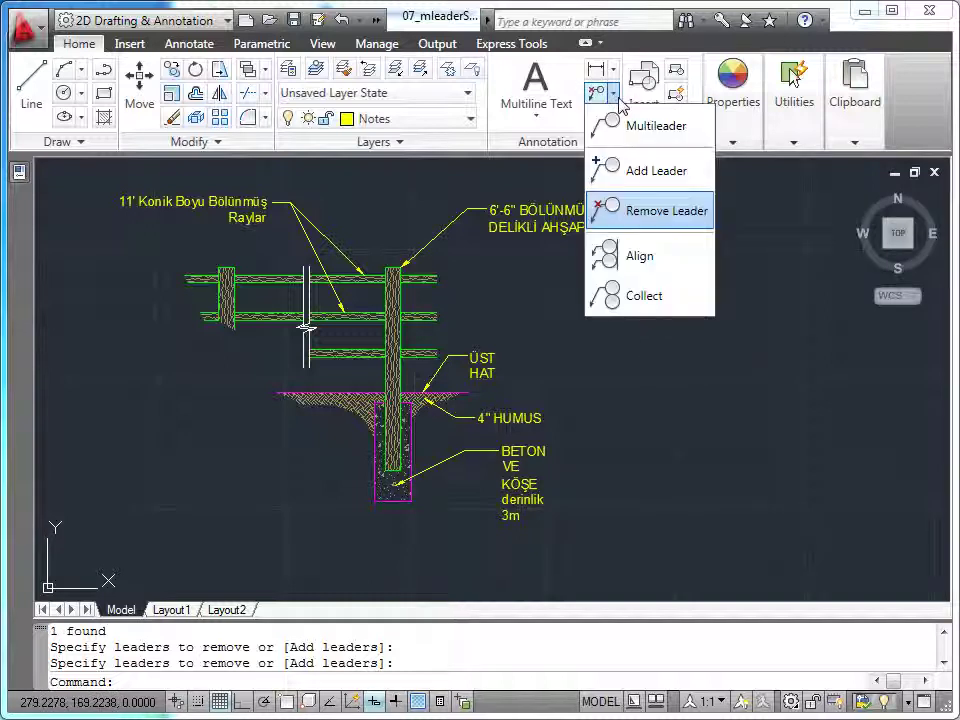
pyautogui.click(640, 254)
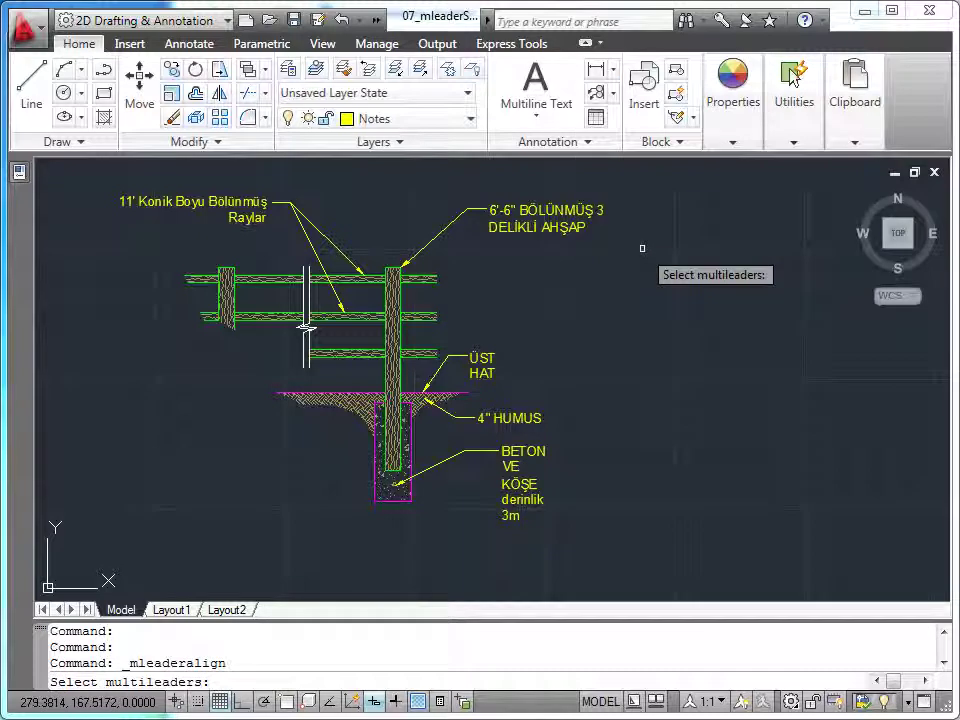
pyautogui.click(649, 182)
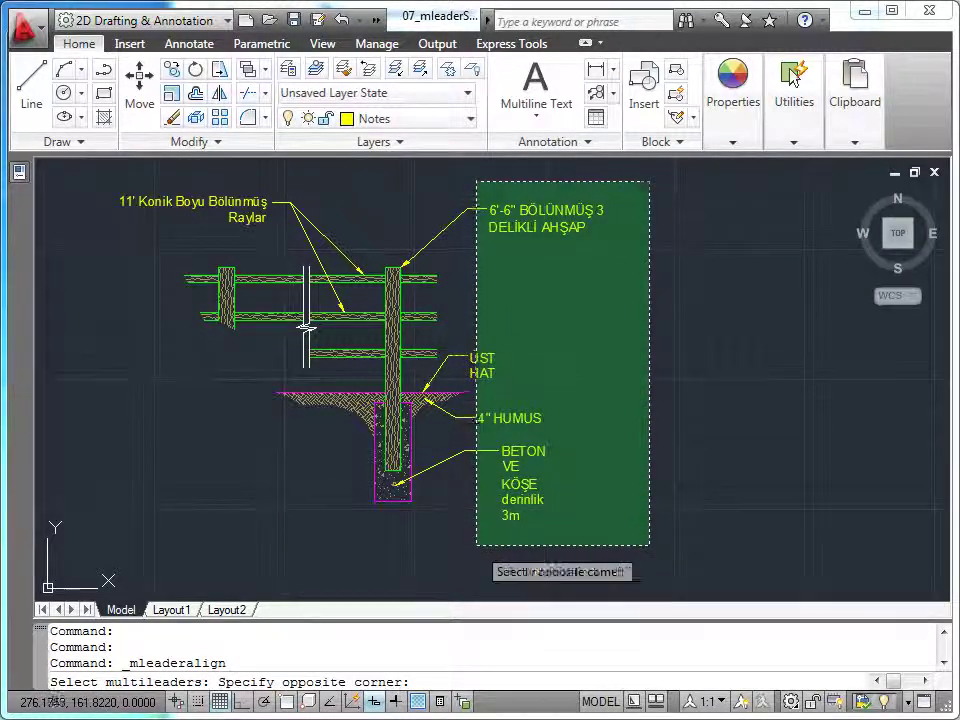
pyautogui.click(477, 536)
pyautogui.press('Return')
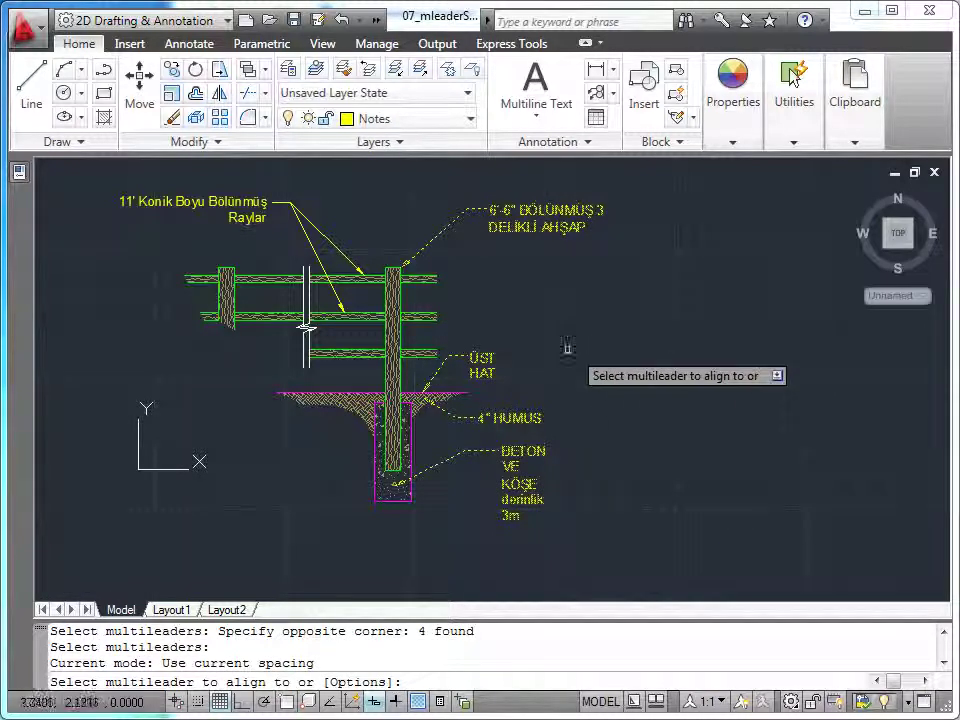
pyautogui.click(522, 414)
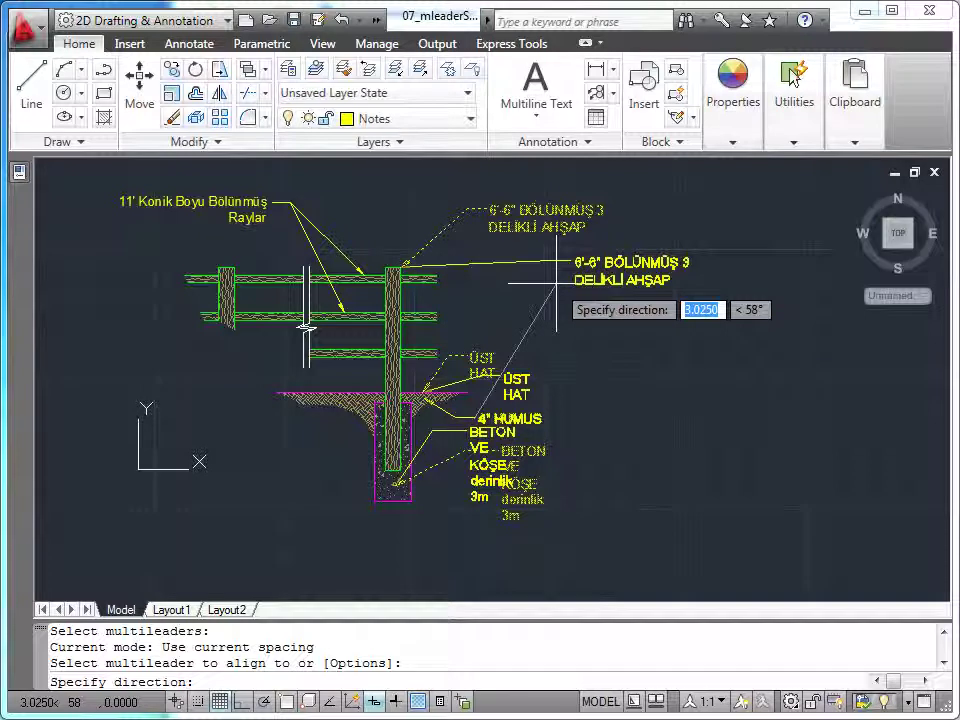
pyautogui.press('F8')
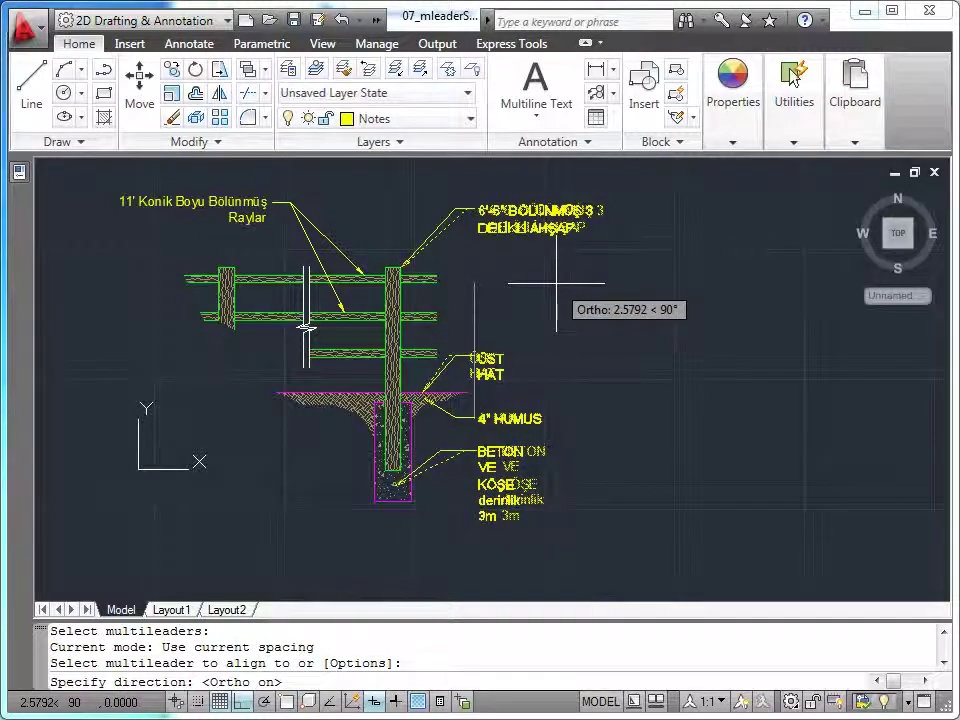
pyautogui.click(469, 270)
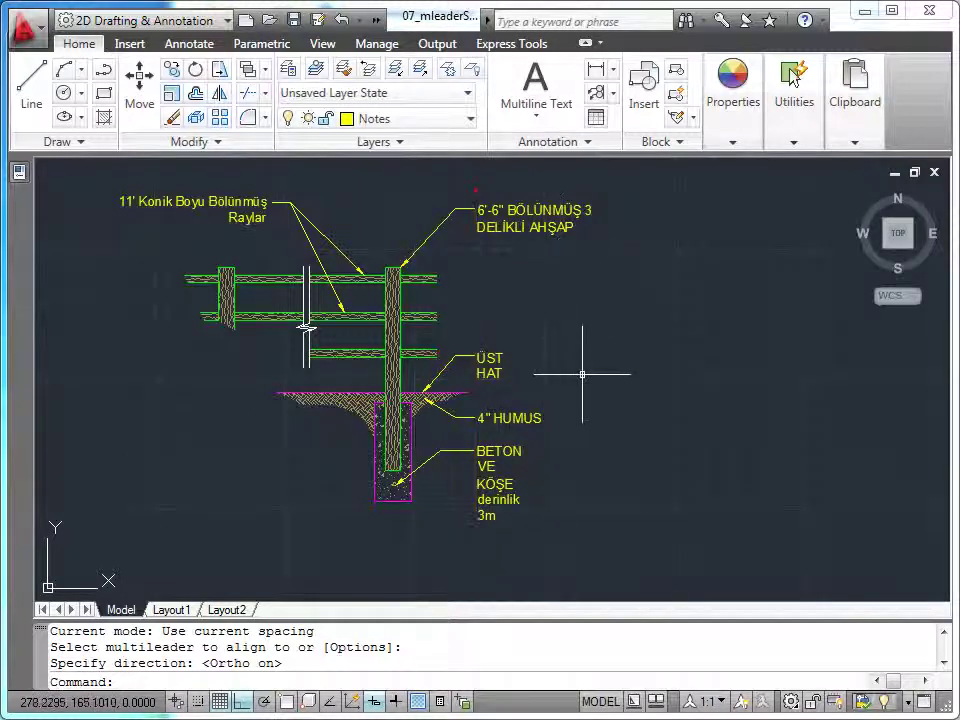
# Select the ÜST HAT multileader and show it in the Properties palette
pyautogui.scroll(3, 583, 375)
pyautogui.moveTo(583, 375)
pyautogui.mouseDown(button='middle')
pyautogui.moveTo(525, 368)
pyautogui.moveTo(669, 339)
pyautogui.mouseUp(button='middle')
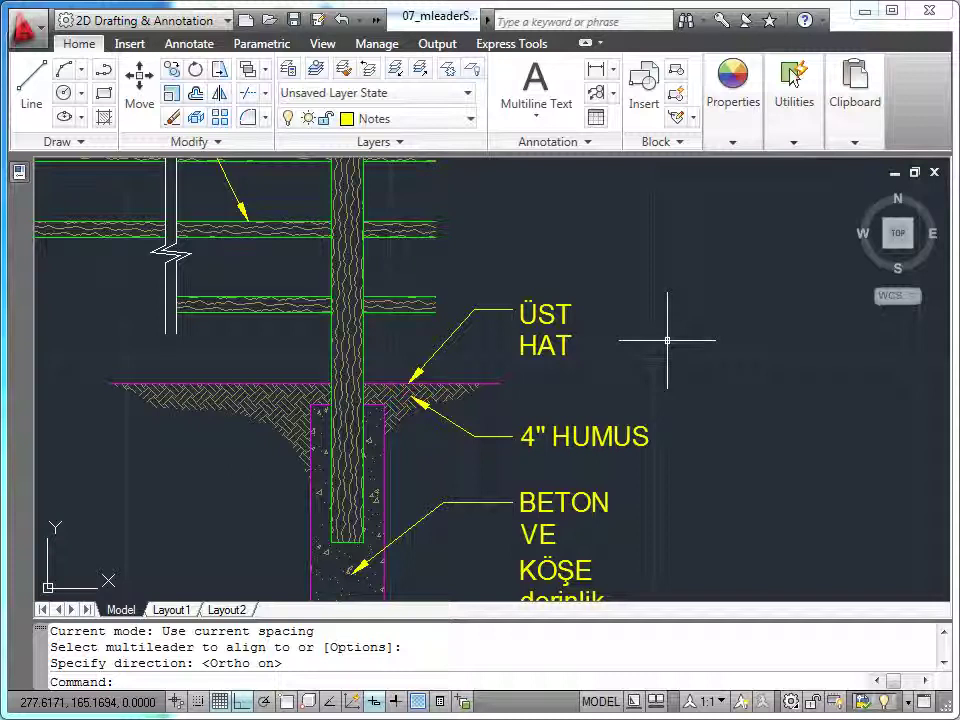
pyautogui.click(595, 343)
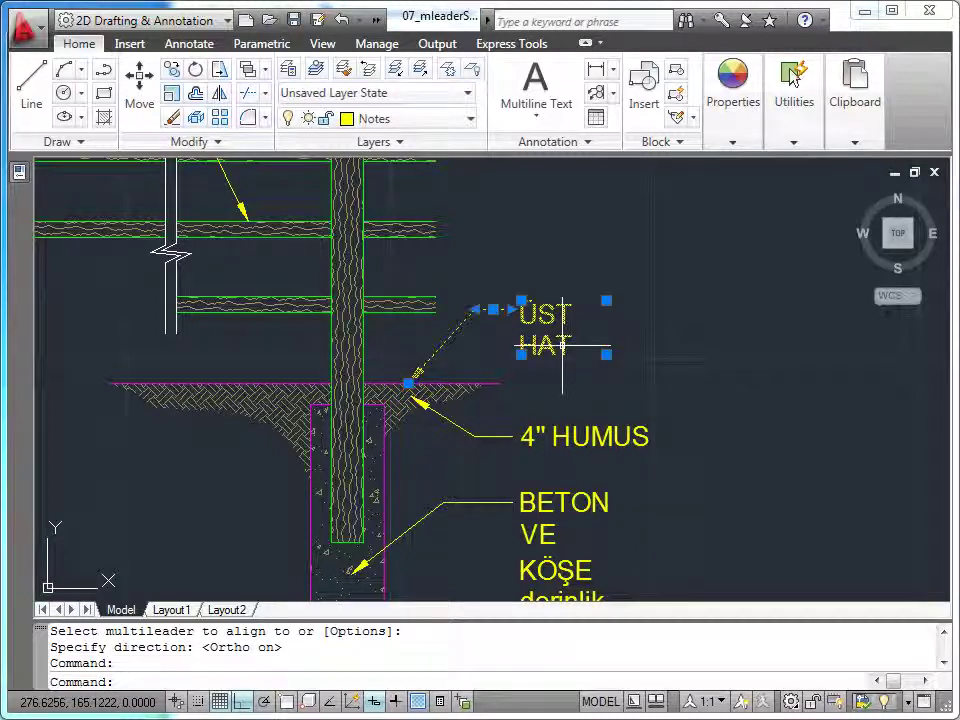
pyautogui.click(18, 172)
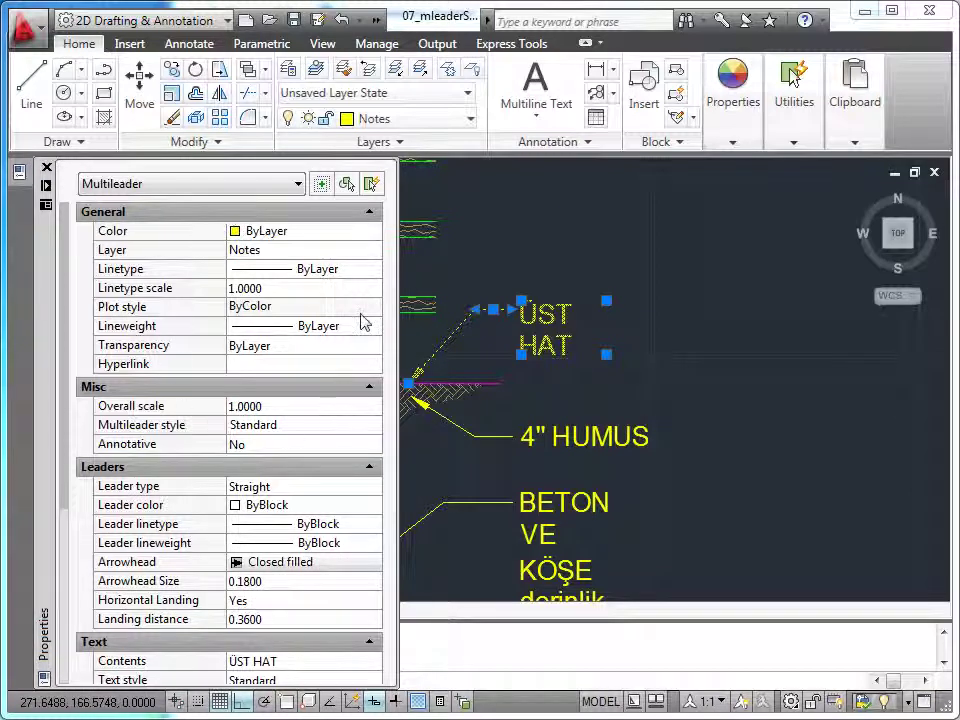
# Collapse the General and Misc groups and set the ÜST HAT arrowhead size to 0.1
pyautogui.click(369, 213)
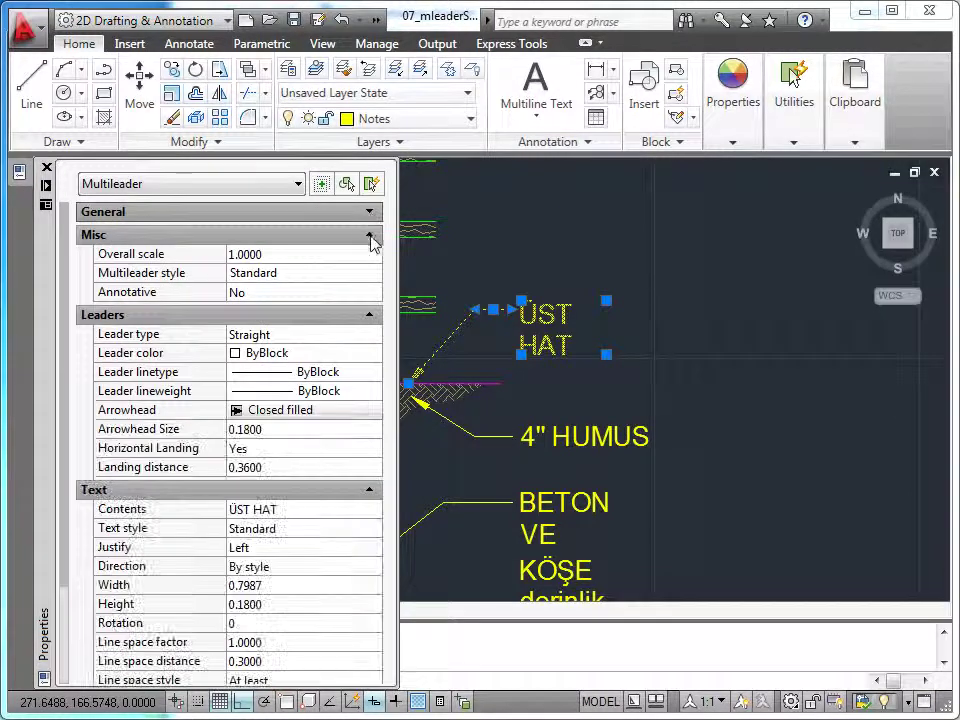
pyautogui.click(371, 240)
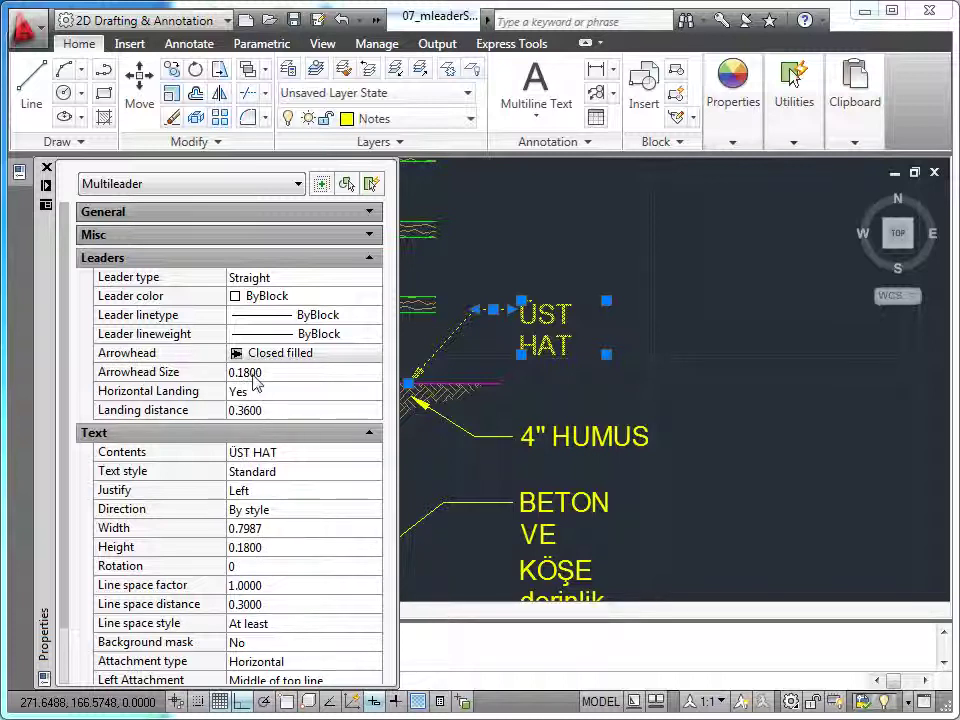
pyautogui.click(252, 376)
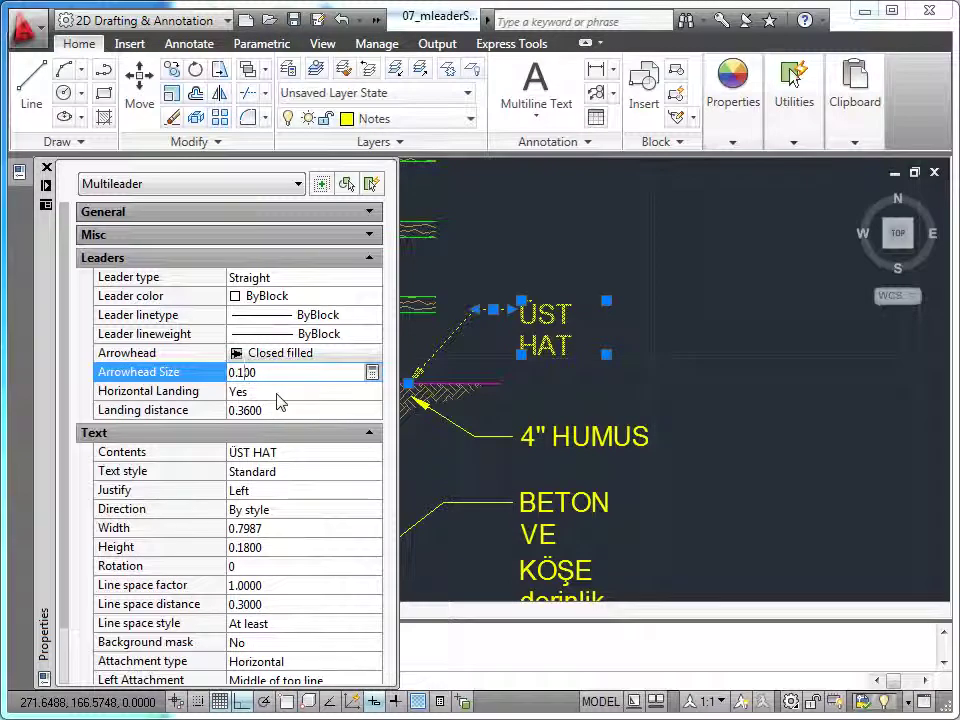
pyautogui.click(278, 394)
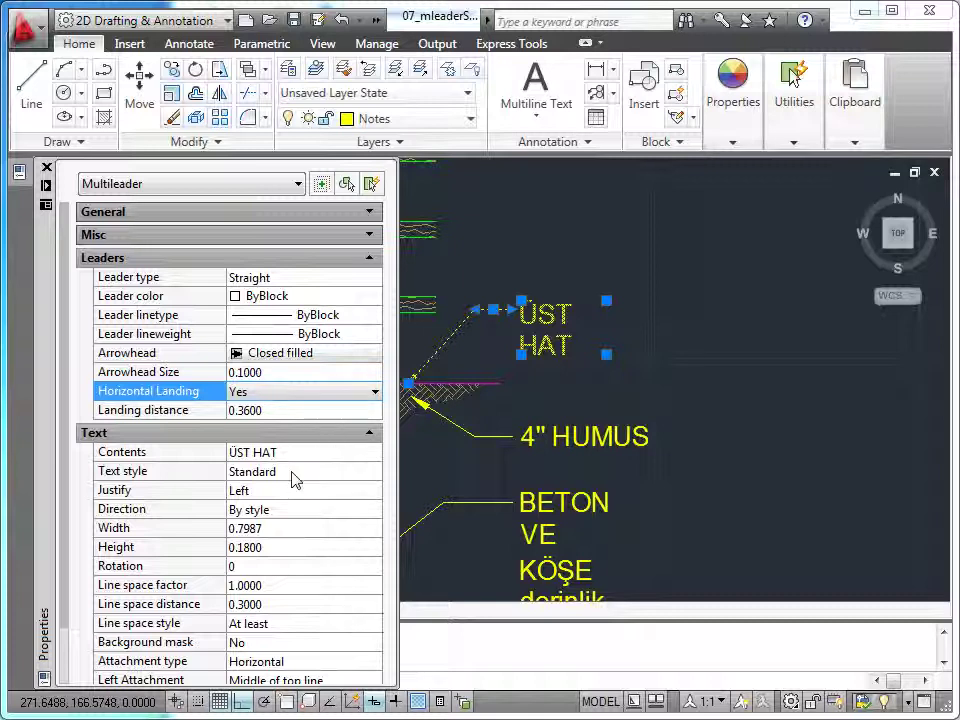
# Set the ÜST HAT text height to 0.25 and line space factor to 0.7
pyautogui.click(246, 548)
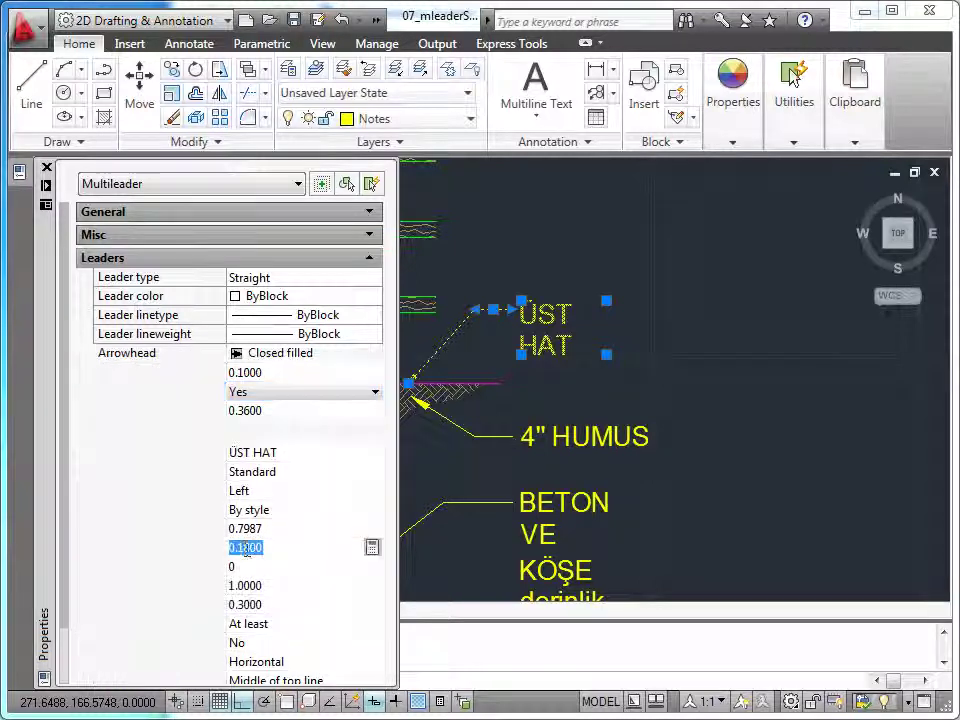
pyautogui.click(247, 548)
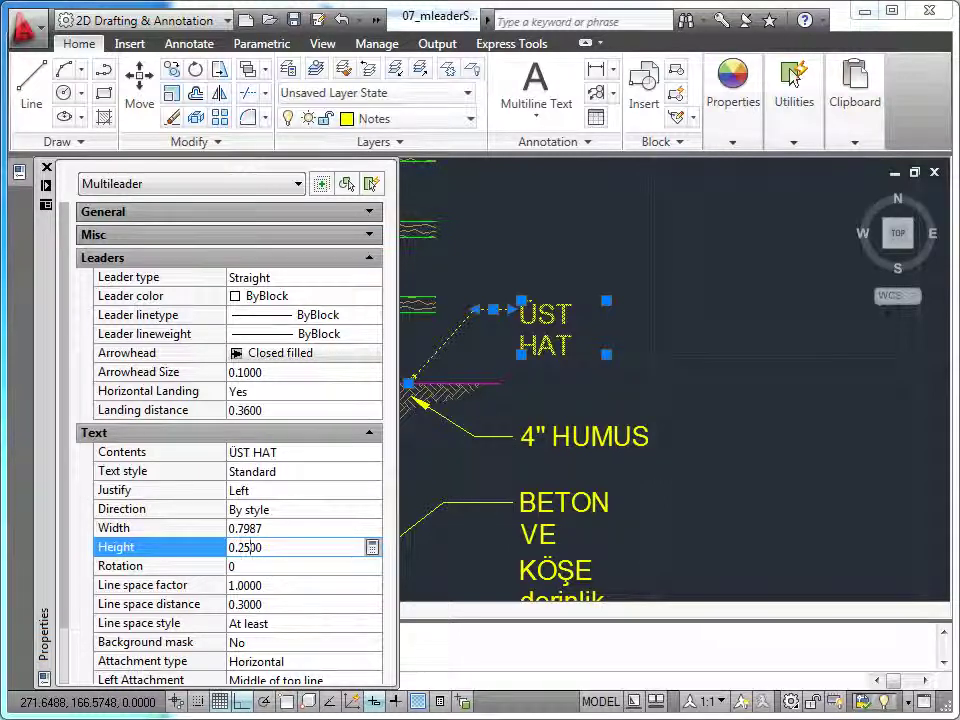
pyautogui.click(270, 566)
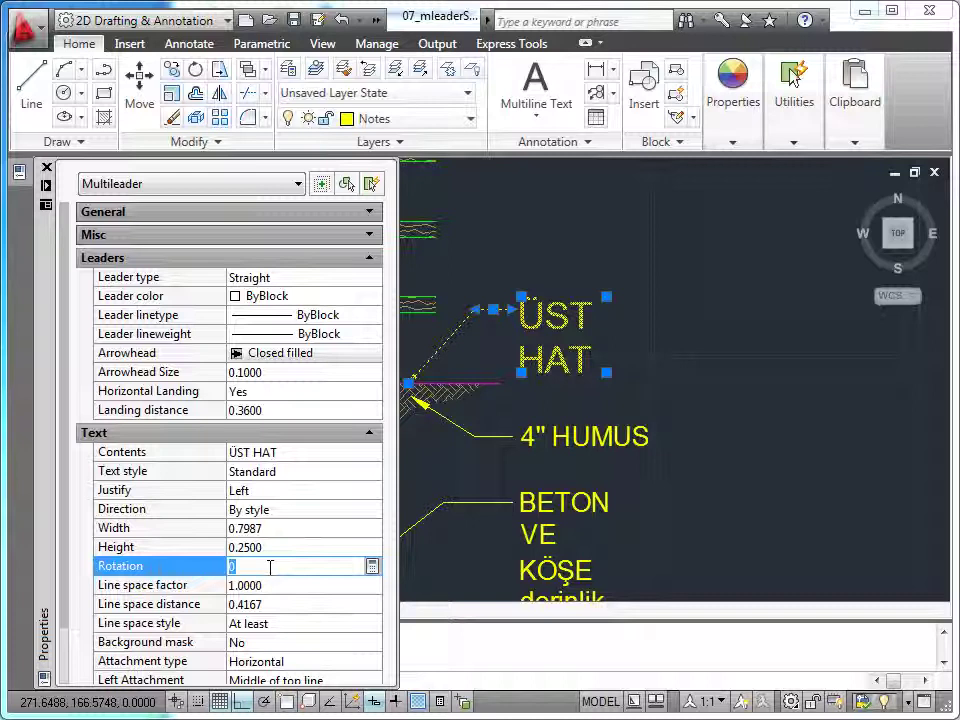
pyautogui.click(243, 585)
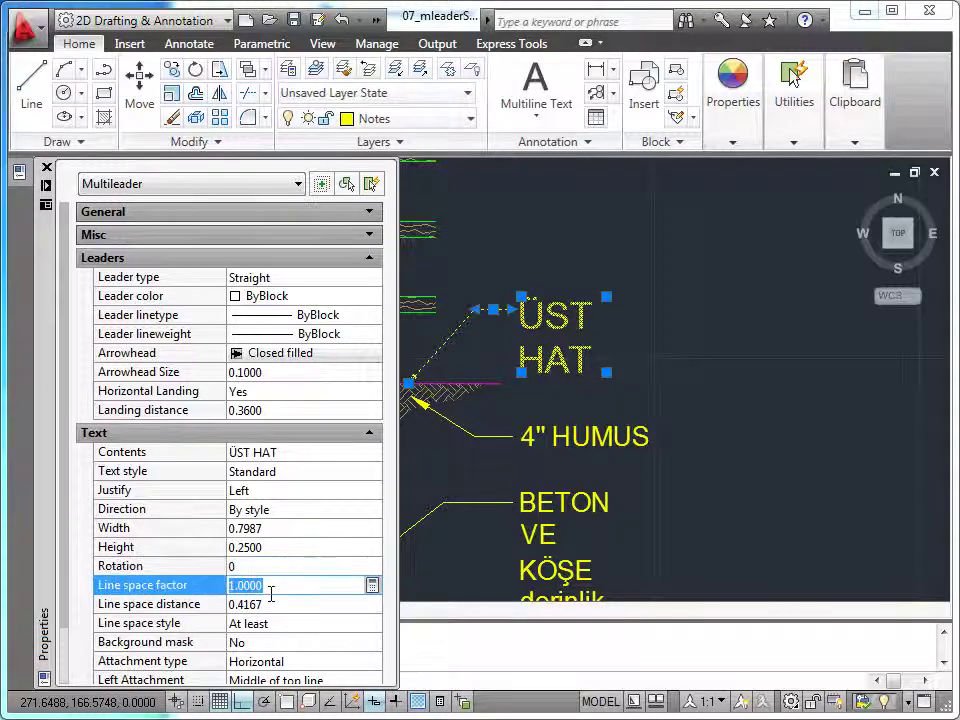
pyautogui.write('0.7')
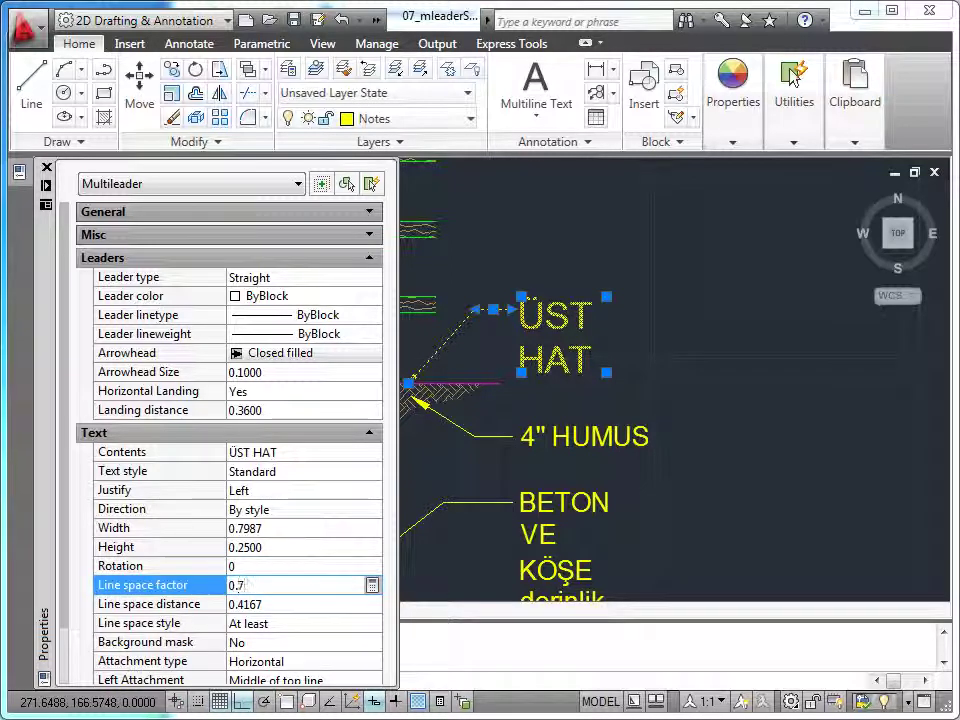
pyautogui.click(273, 603)
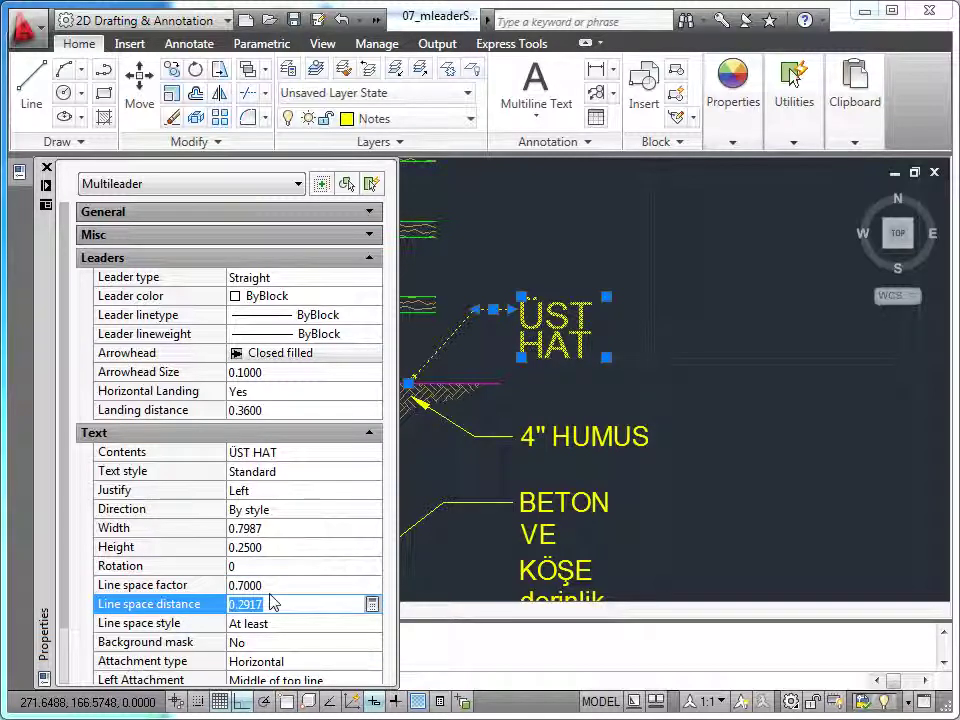
pyautogui.scroll(-2, 710, 455)
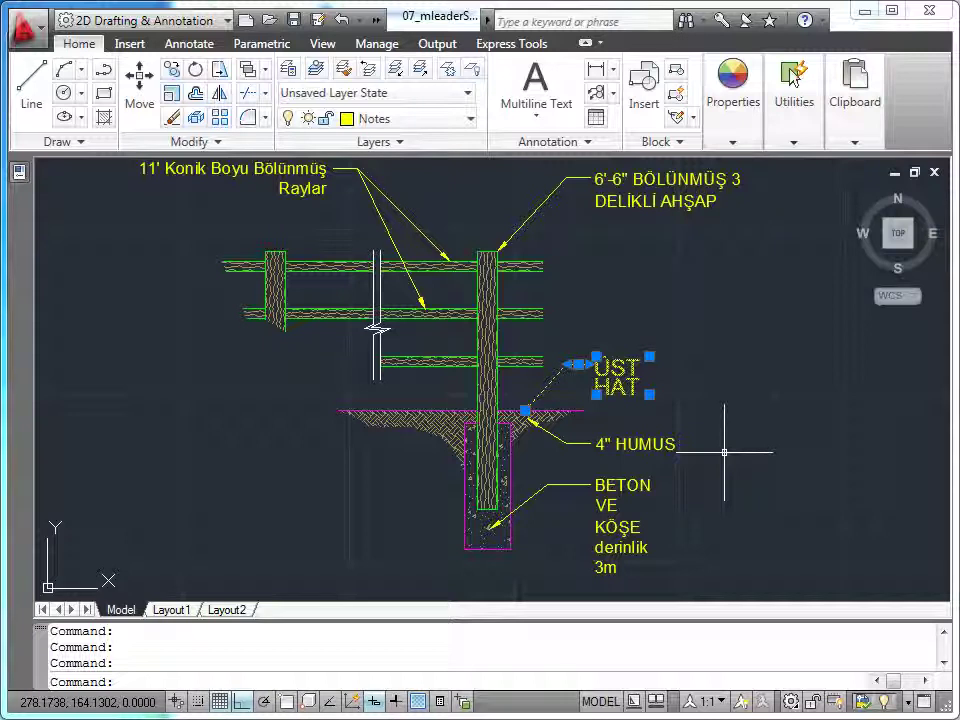
# Deselect the enlarged ÜST HAT label and switch Object Snap on in the status bar
pyautogui.press('Escape')
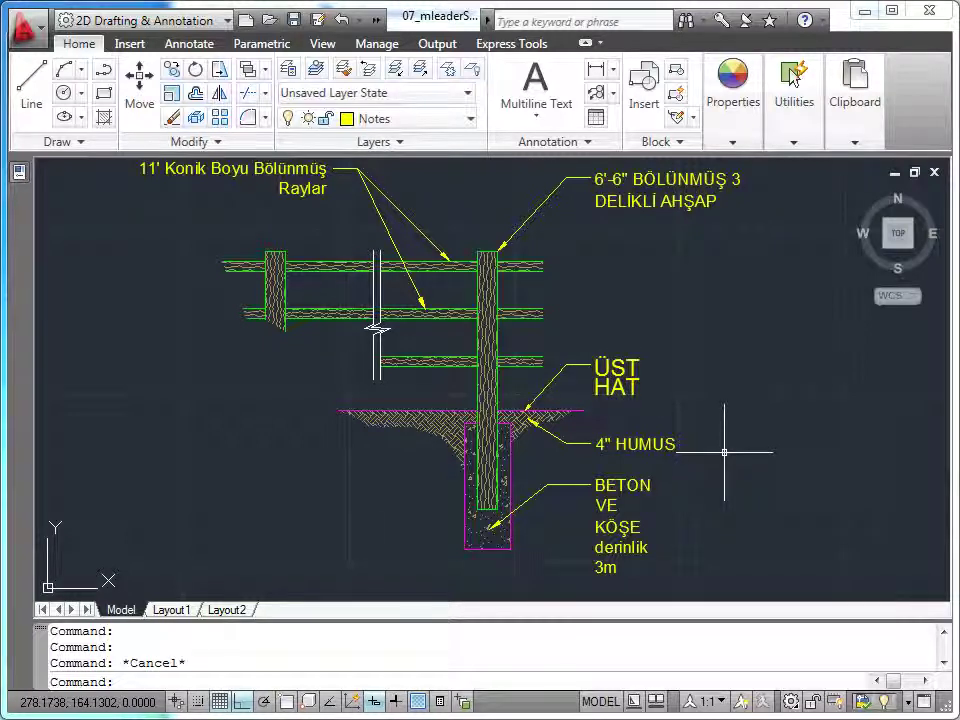
pyautogui.scroll(-2, 724, 452)
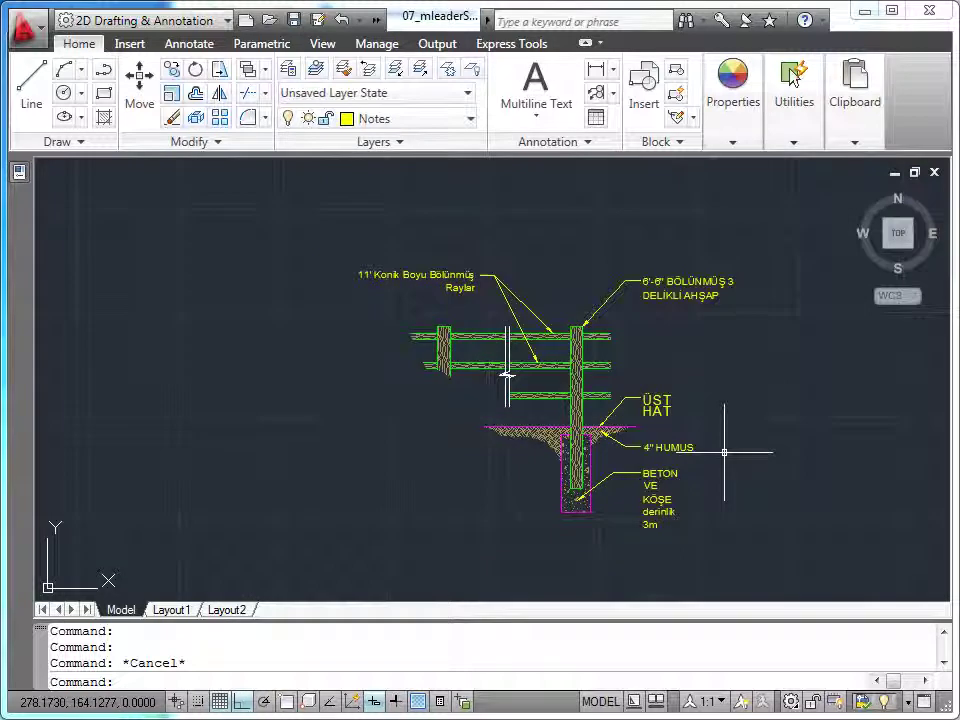
pyautogui.click(285, 701)
pyautogui.scroll(1, 430, 470)
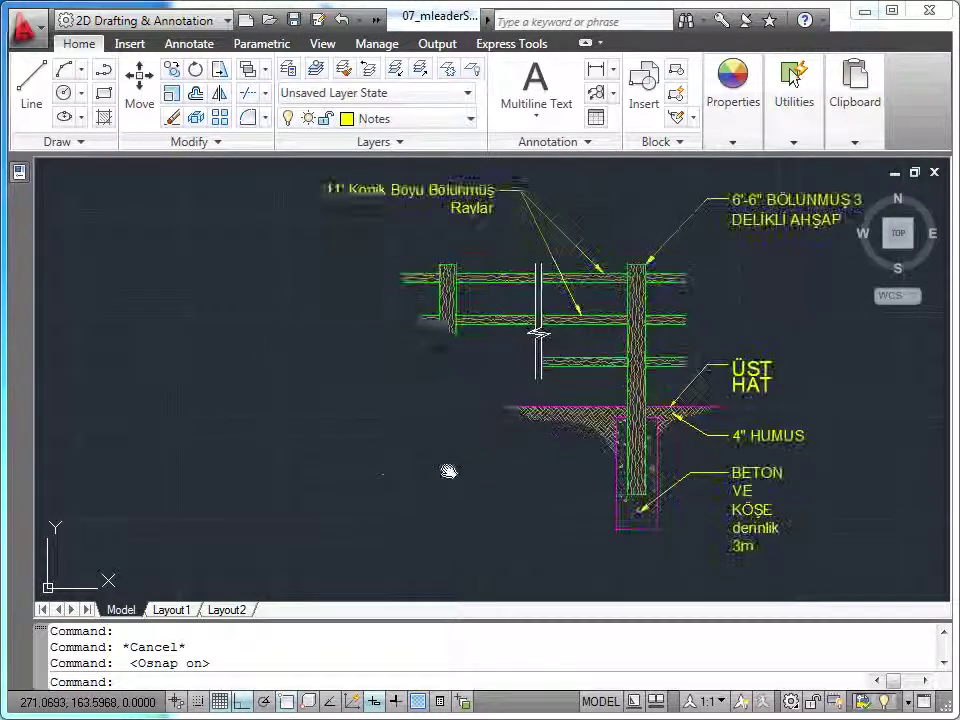
pyautogui.scroll(1, 443, 467)
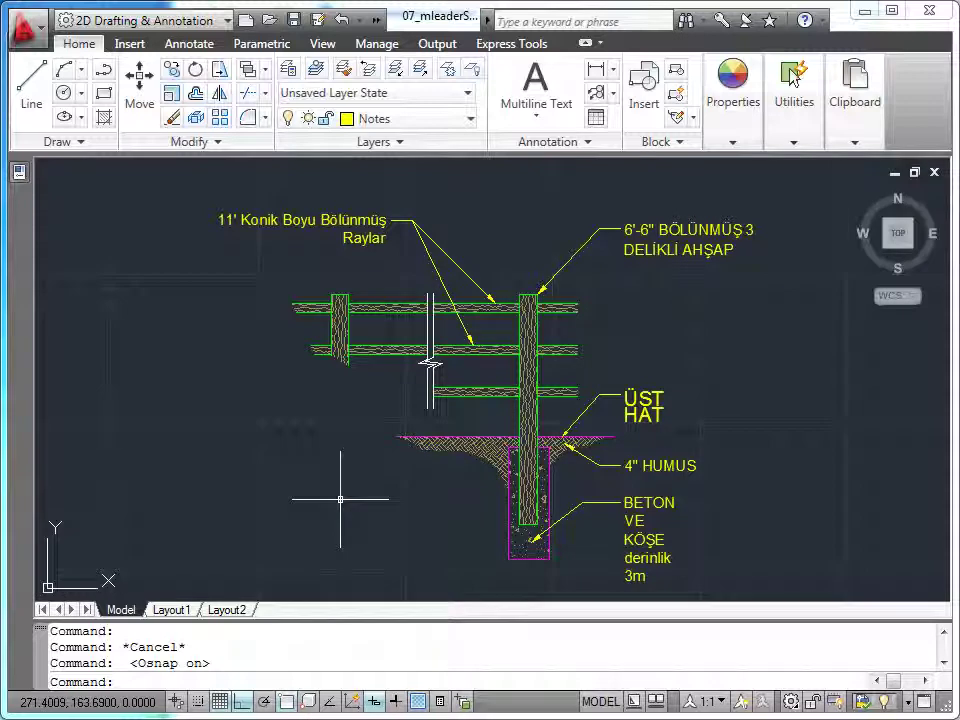